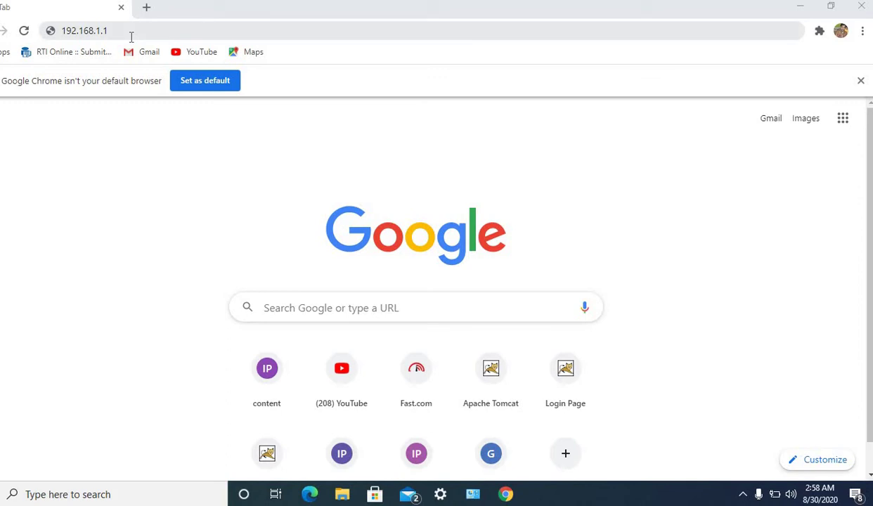
{"action": "left_click", "coordinate": [131, 37]}
{"action": "key", "text": "Return"}
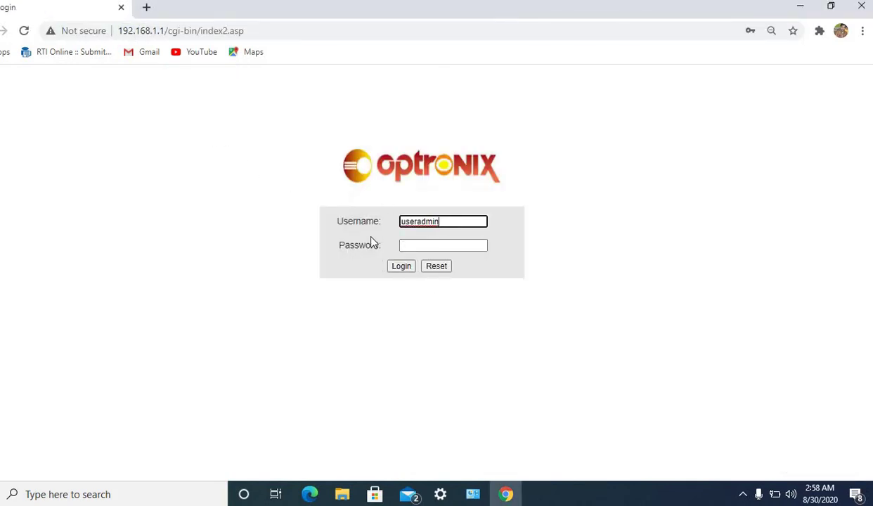
Enter the user password and log in to reach the RL821GWV Status page.
{"action": "left_click", "coordinate": [415, 247]}
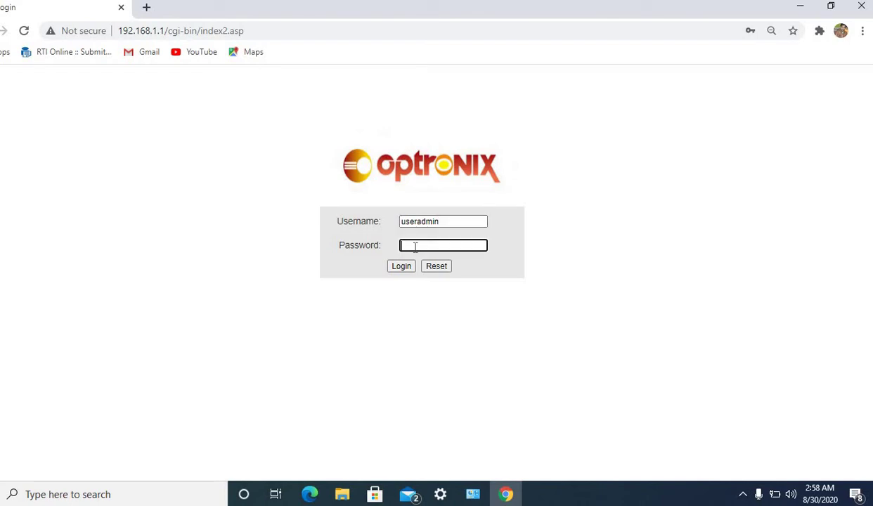
{"action": "type", "text": "a"}
{"action": "left_click", "coordinate": [402, 267]}
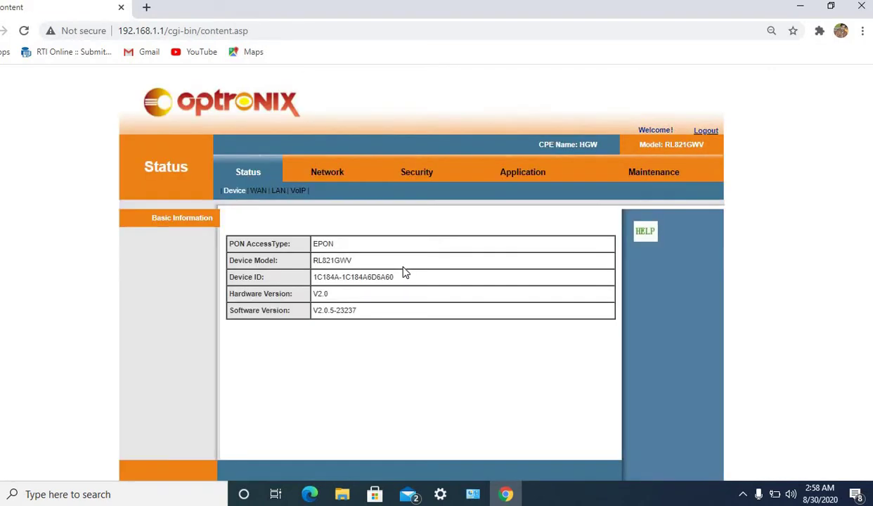
Rename the 2.4 GHz Wi-Fi network SSID to 'SUMIT12' in Network settings.
{"action": "left_click", "coordinate": [334, 179]}
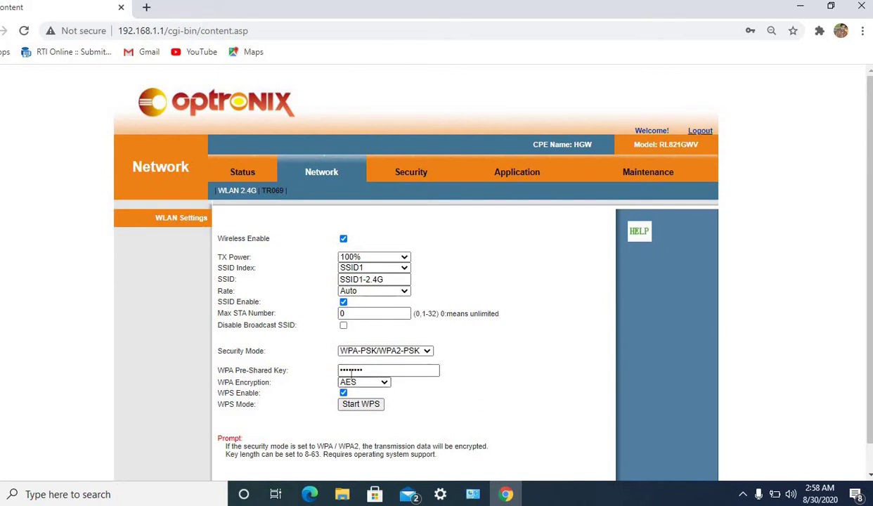
{"action": "left_click", "coordinate": [397, 280]}
{"action": "key", "text": "BackSpace"}
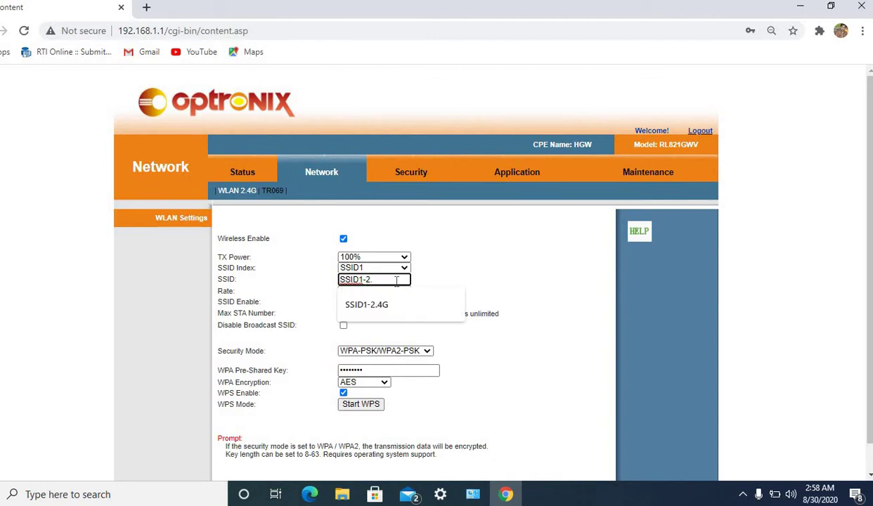
{"action": "key", "text": "BackSpace"}
{"action": "key", "text": "BackSpace"}
{"action": "key", "text": "BackSpace"}
{"action": "key", "text": "BackSpace"}
{"action": "key", "text": "BackSpace"}
{"action": "key", "text": "BackSpace"}
{"action": "key", "text": "BackSpace"}
{"action": "key", "text": "BackSpace"}
{"action": "type", "text": "SUM"}
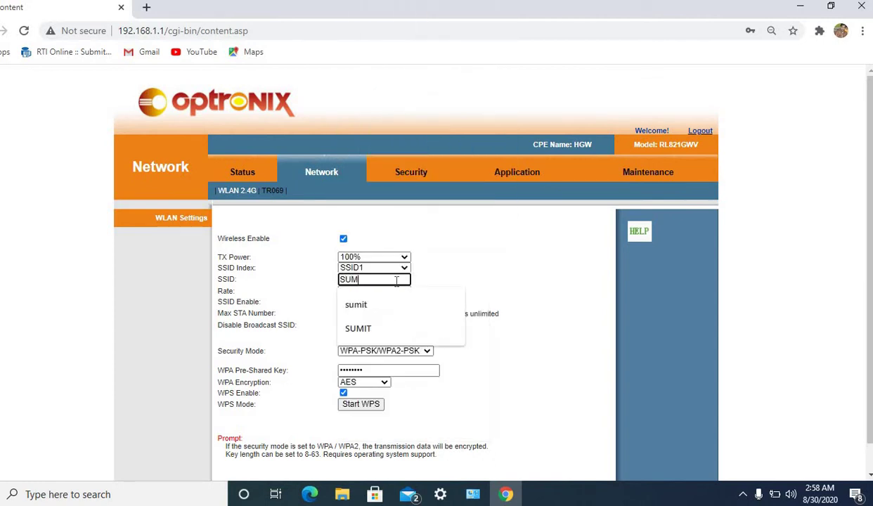
{"action": "type", "text": "IT123"}
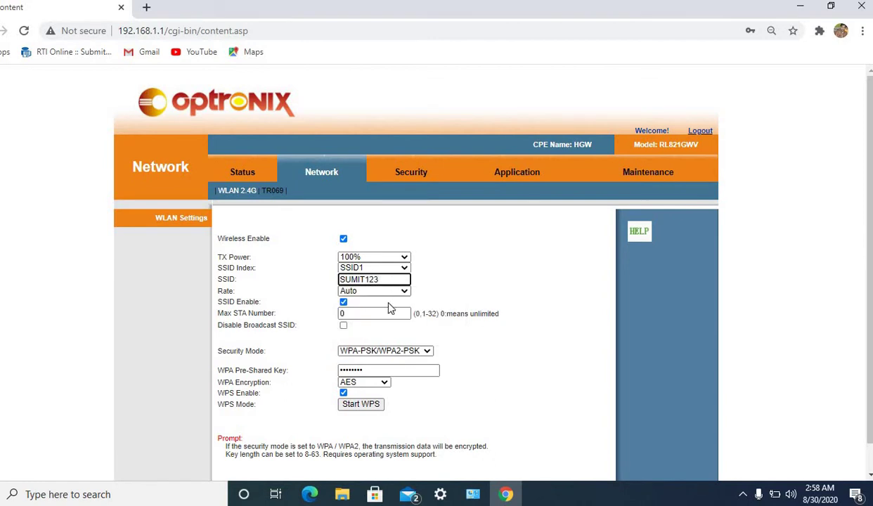
Replace the WPA pre-shared key with the new key and apply the Wi-Fi settings.
{"action": "left_click", "coordinate": [374, 367]}
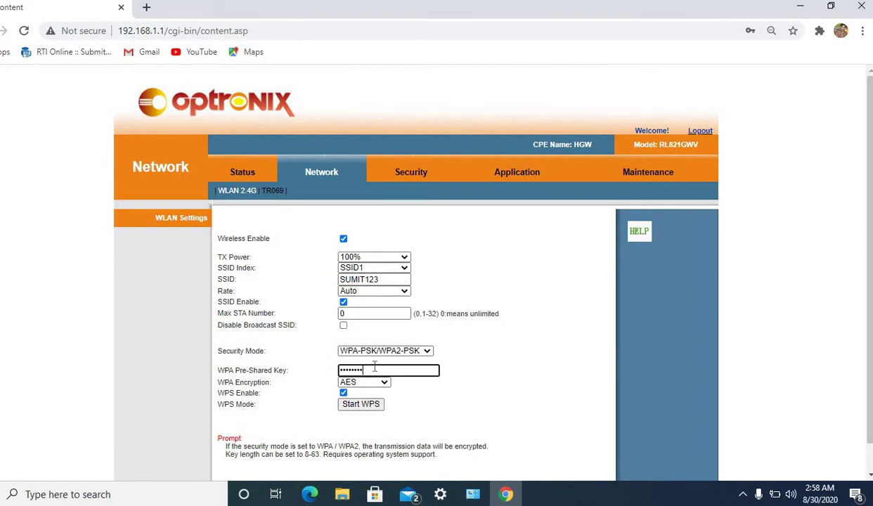
{"action": "key", "text": "ctrl+a"}
{"action": "key", "text": "BackSpace"}
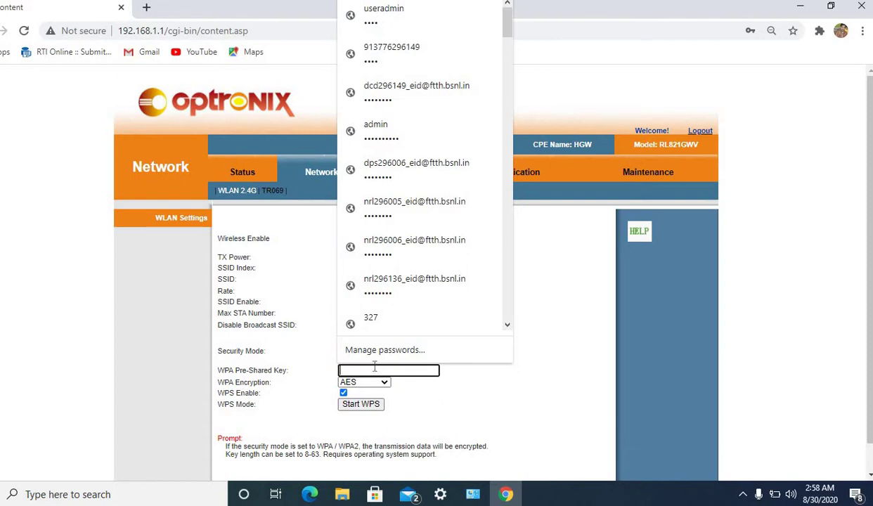
{"action": "type", "text": "123"}
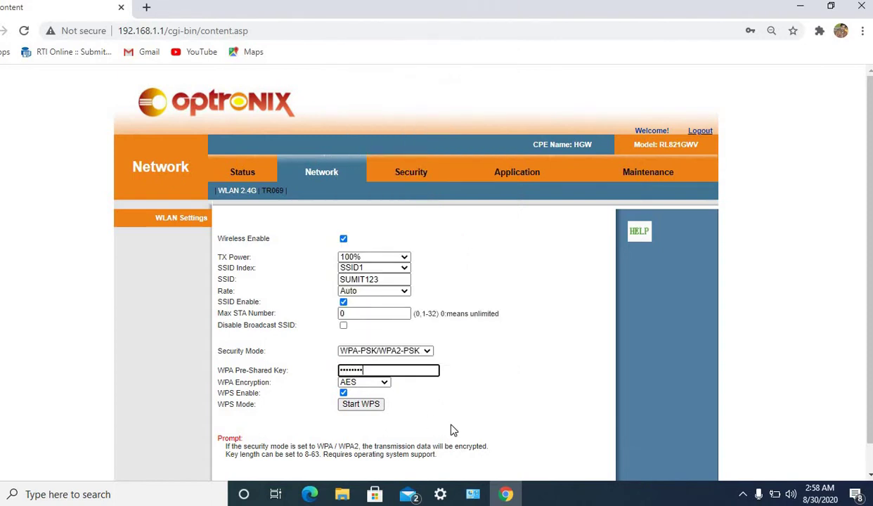
{"action": "scroll", "coordinate": [831, 441], "scroll_direction": "down", "scroll_amount": 1}
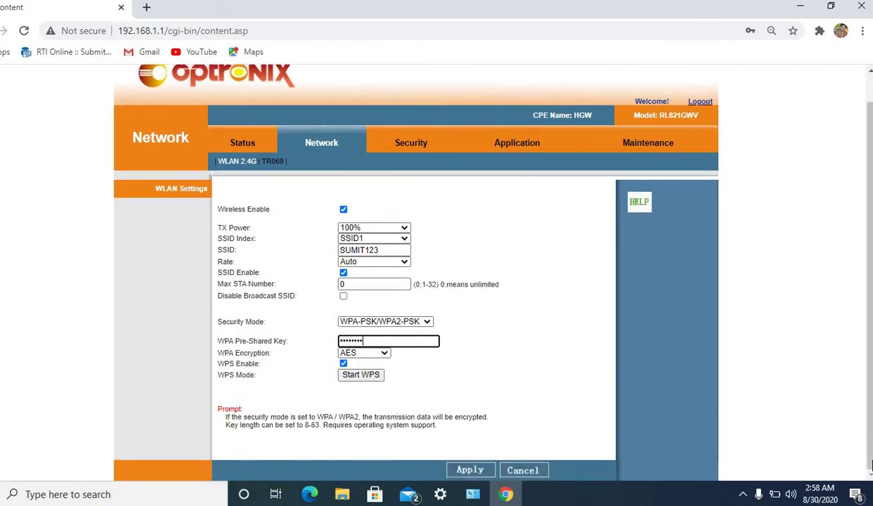
{"action": "left_click", "coordinate": [469, 471]}
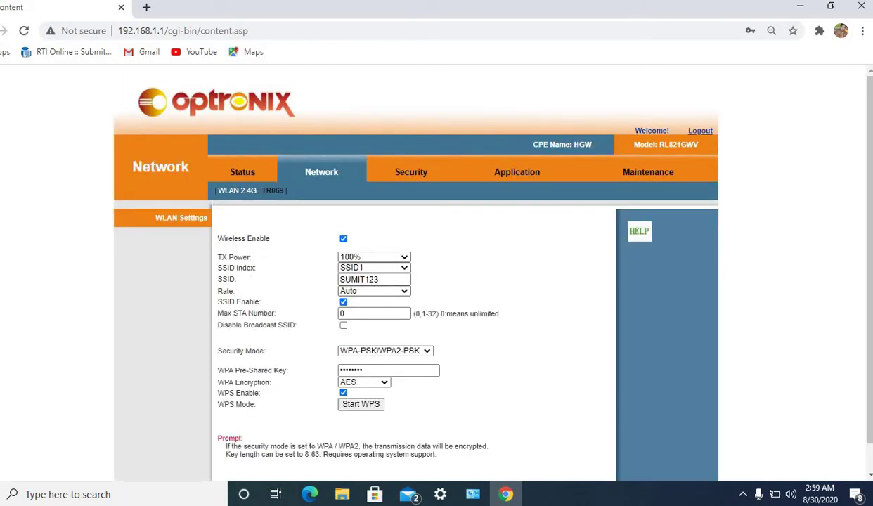
Log out and fill the login form with username 'admin', then switch to the Notepad notes.
{"action": "left_click", "coordinate": [700, 132]}
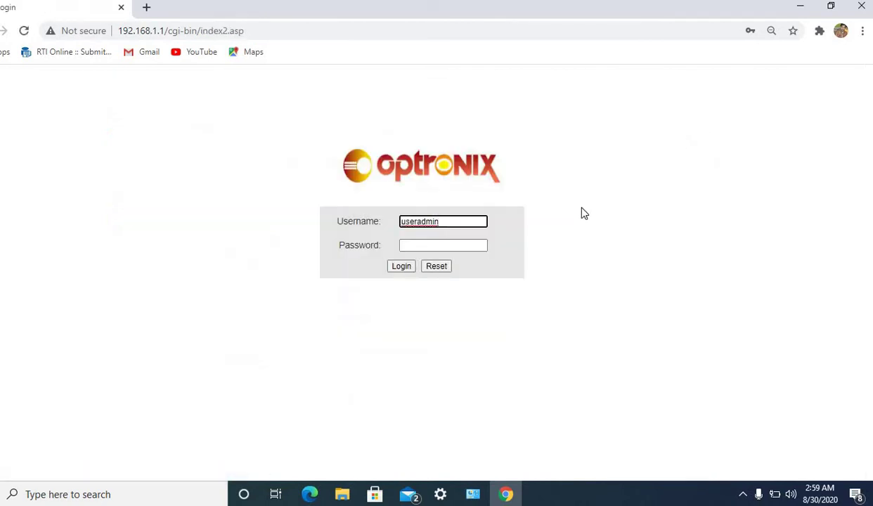
{"action": "left_click", "coordinate": [419, 221]}
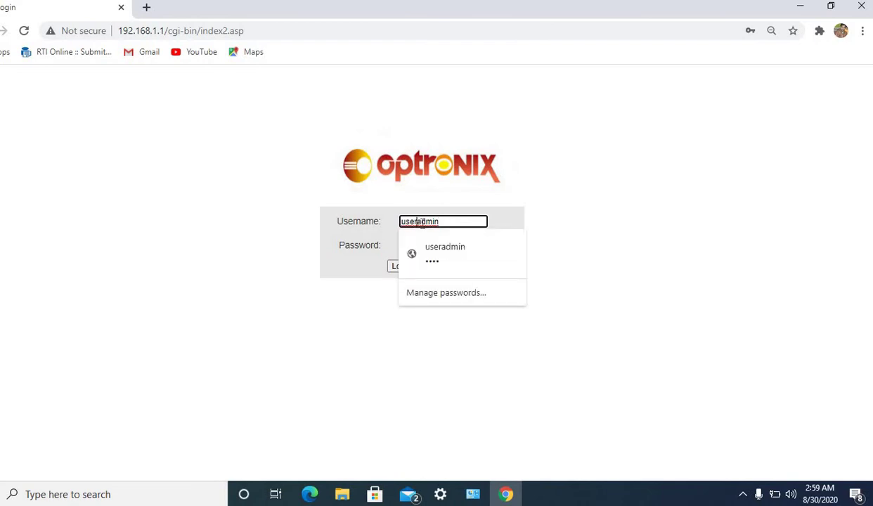
{"action": "double_click", "coordinate": [421, 222]}
{"action": "type", "text": "admin"}
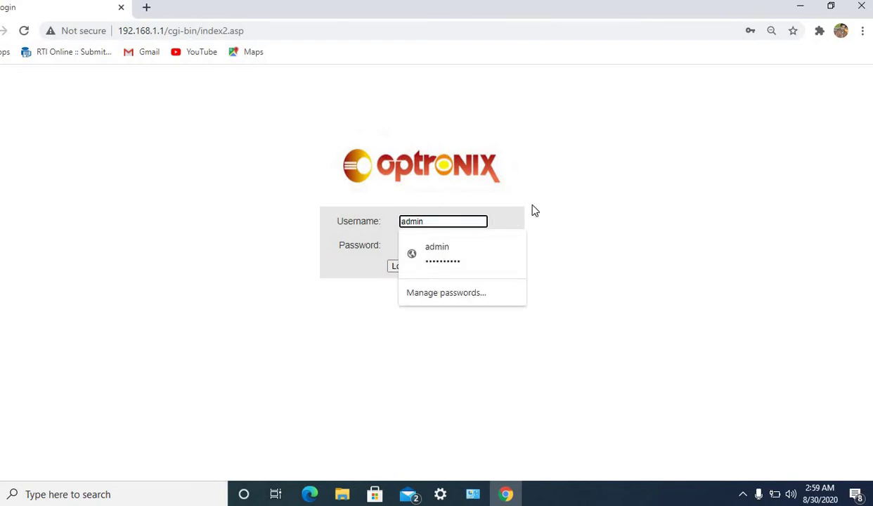
{"action": "left_click", "coordinate": [491, 232]}
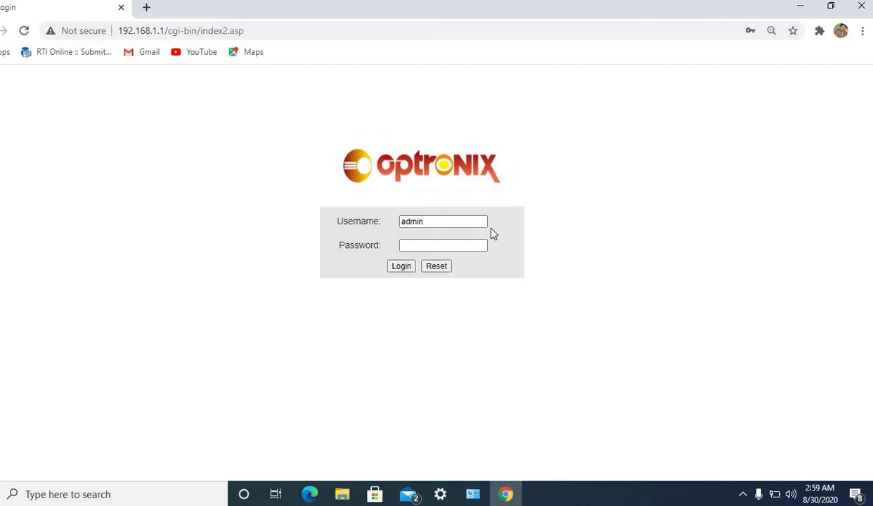
{"action": "left_click", "coordinate": [452, 247]}
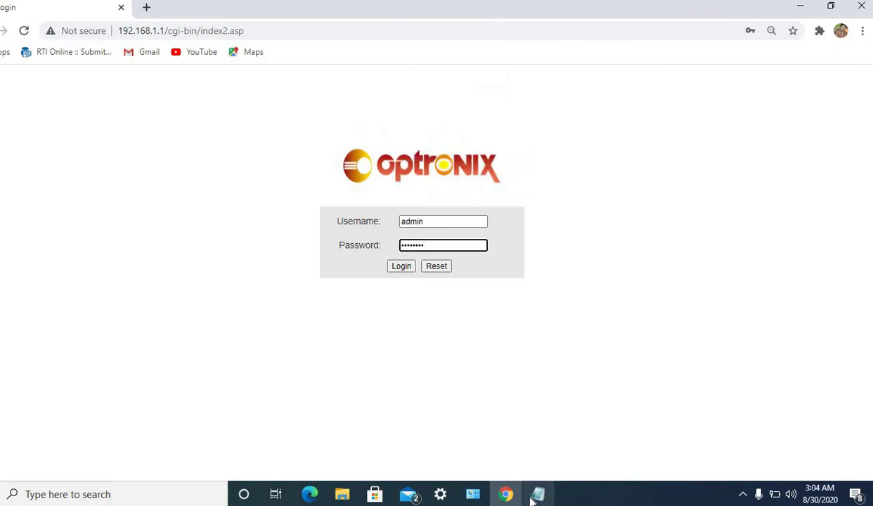
{"action": "left_click", "coordinate": [537, 494]}
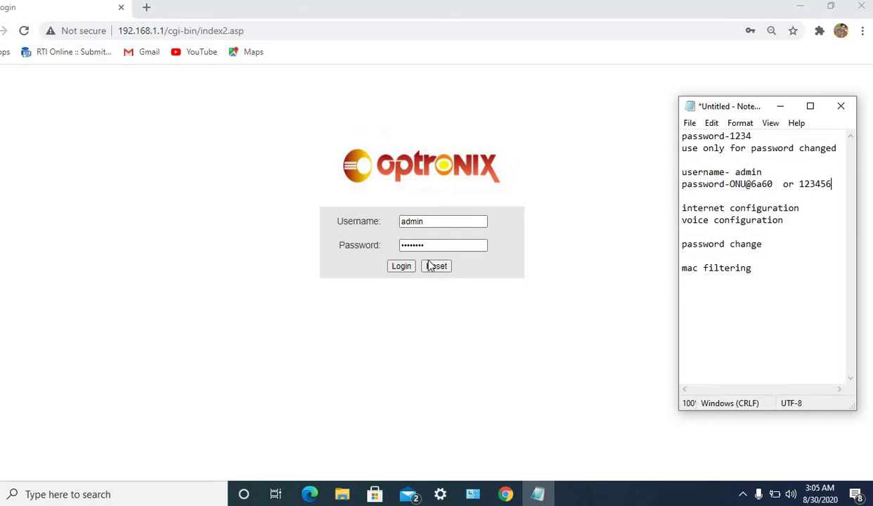
Log in to the router as administrator, landing on the Status page.
{"action": "left_click", "coordinate": [404, 270]}
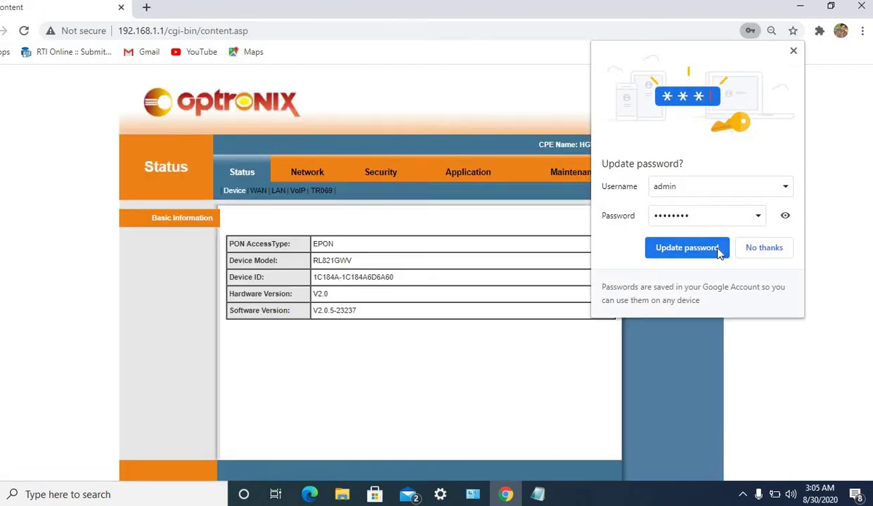
Decline Chrome's password update and delete the 1_TR069_R_VID_46 WAN interface.
{"action": "left_click", "coordinate": [751, 253]}
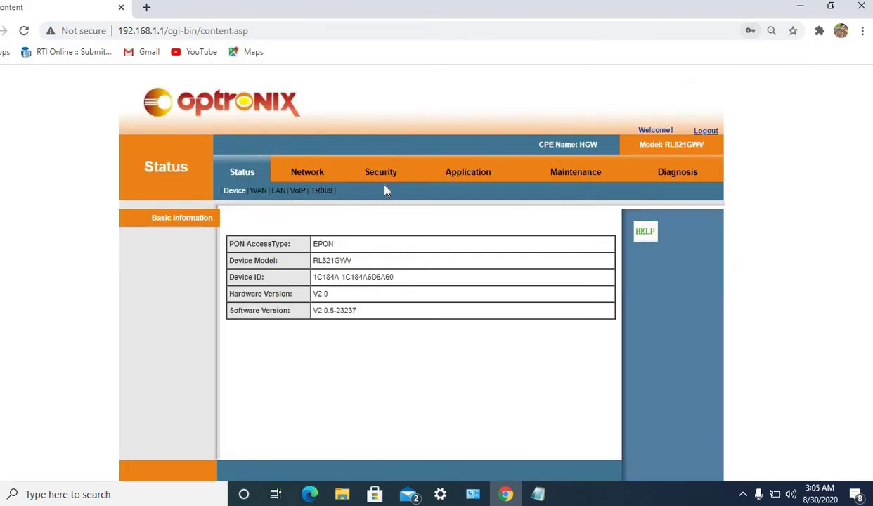
{"action": "left_click", "coordinate": [319, 179]}
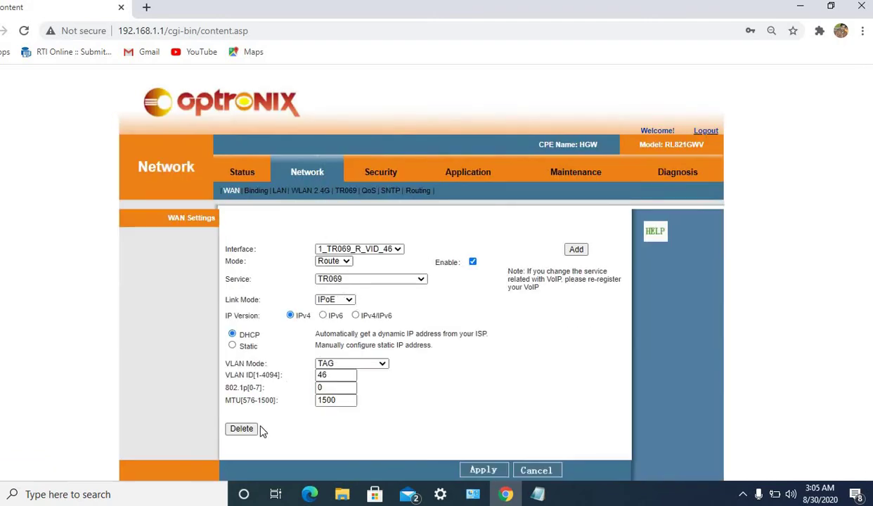
{"action": "left_click", "coordinate": [249, 429]}
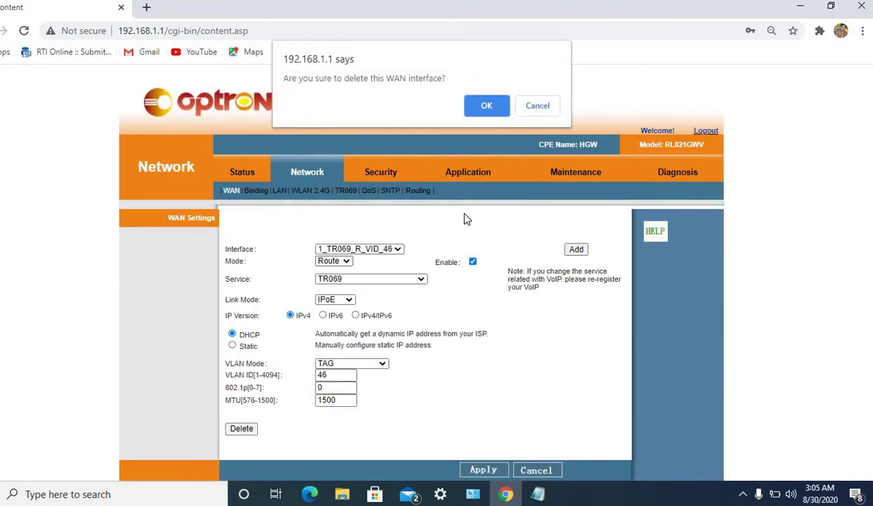
{"action": "left_click", "coordinate": [485, 109]}
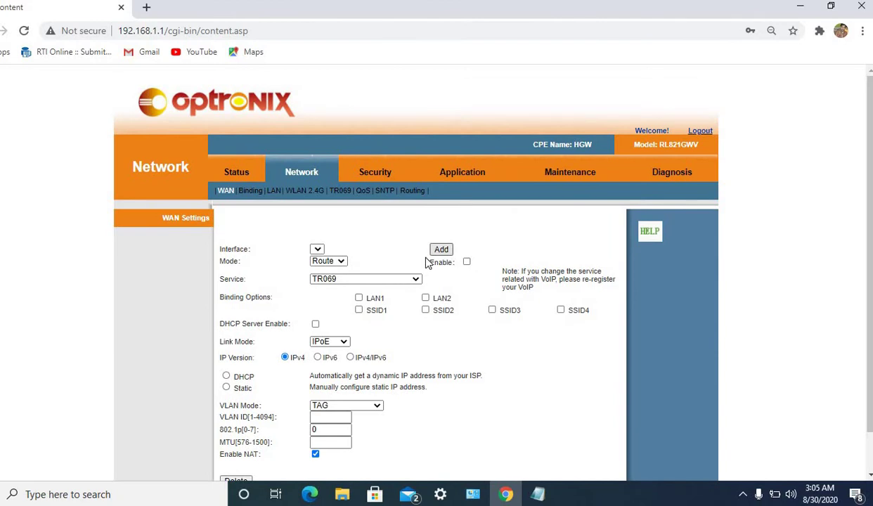
Add a new INTERNET WAN connection on VLAN ID 302 with 802.1p priority 7.
{"action": "left_click", "coordinate": [440, 250]}
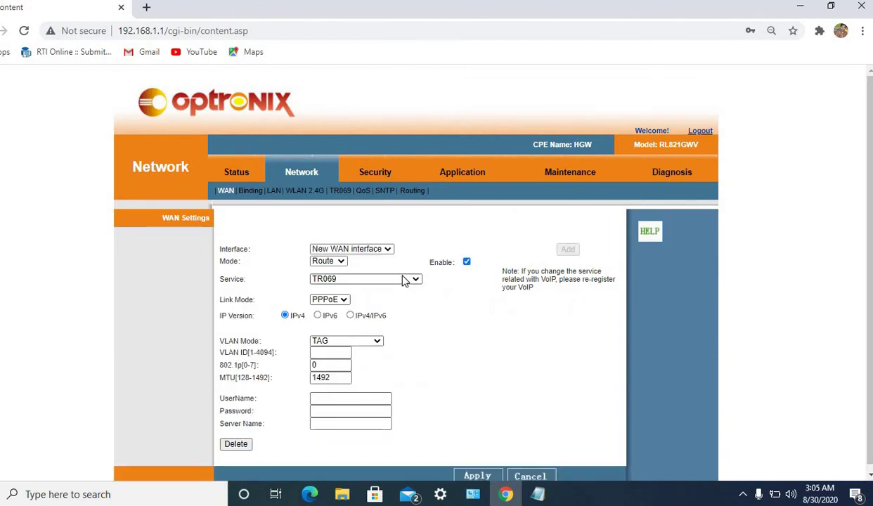
{"action": "left_click", "coordinate": [404, 279]}
{"action": "left_click", "coordinate": [388, 300]}
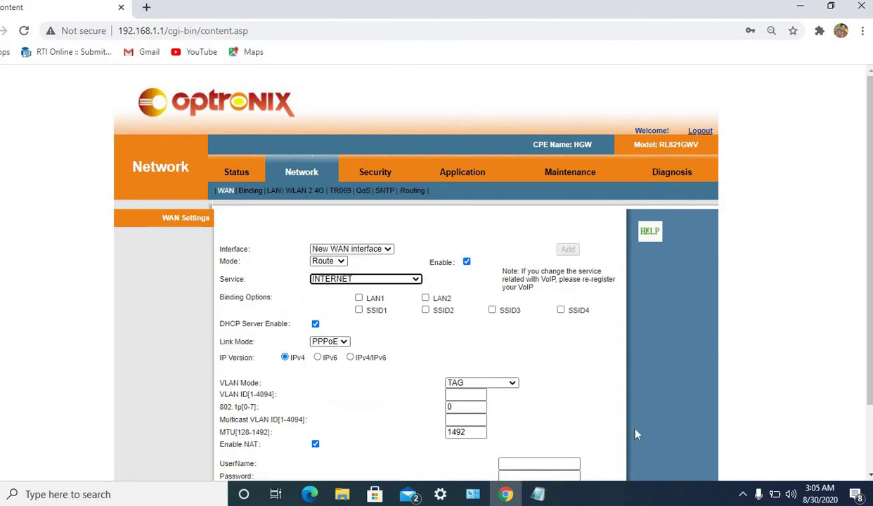
{"action": "left_click", "coordinate": [857, 455]}
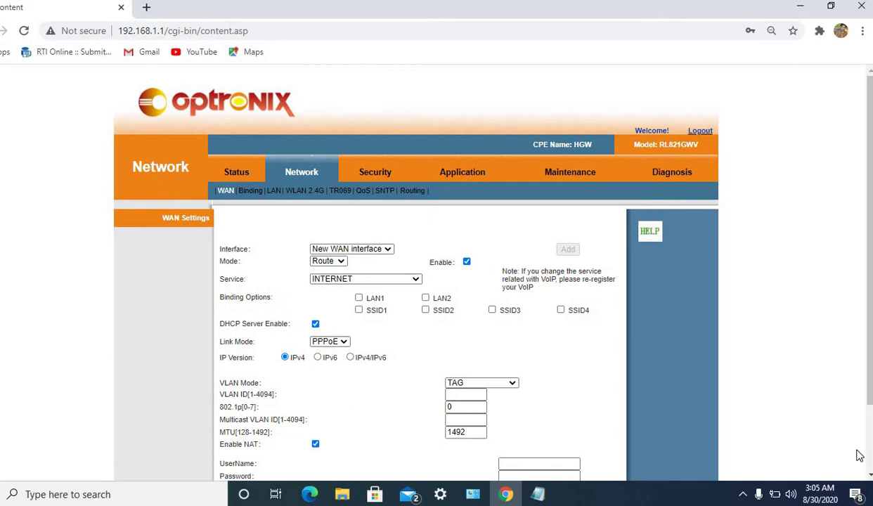
{"action": "scroll", "coordinate": [808, 422], "scroll_direction": "down", "scroll_amount": 2}
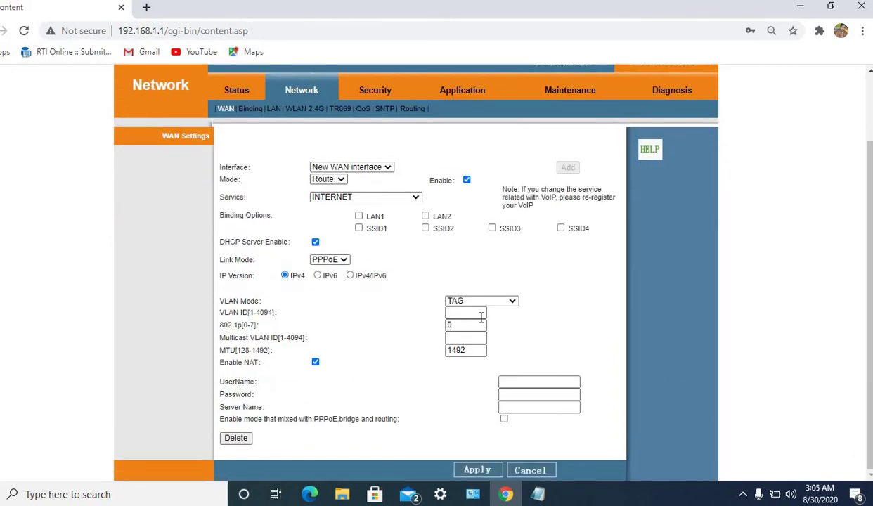
{"action": "left_click", "coordinate": [480, 315]}
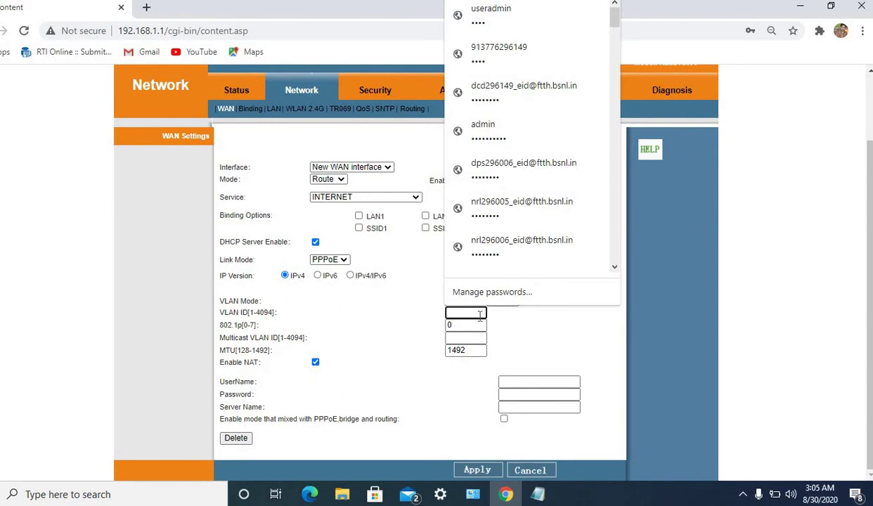
{"action": "type", "text": "302"}
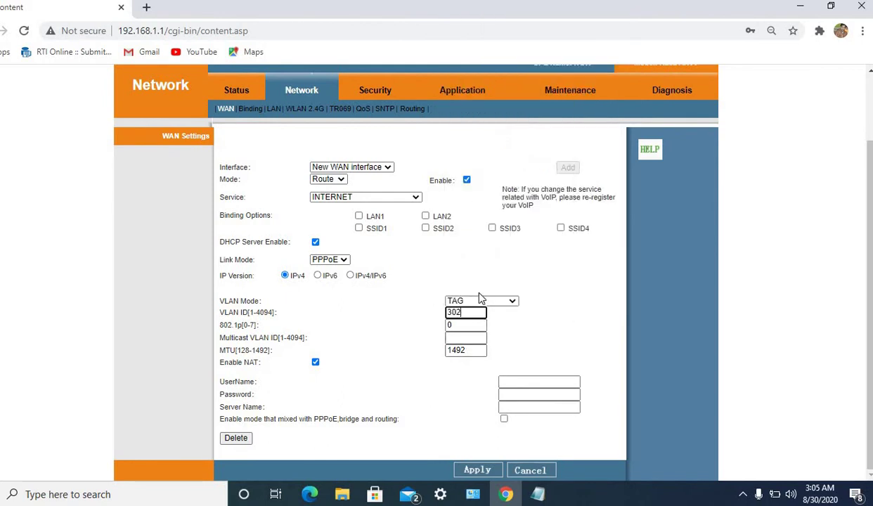
{"action": "left_click", "coordinate": [474, 326]}
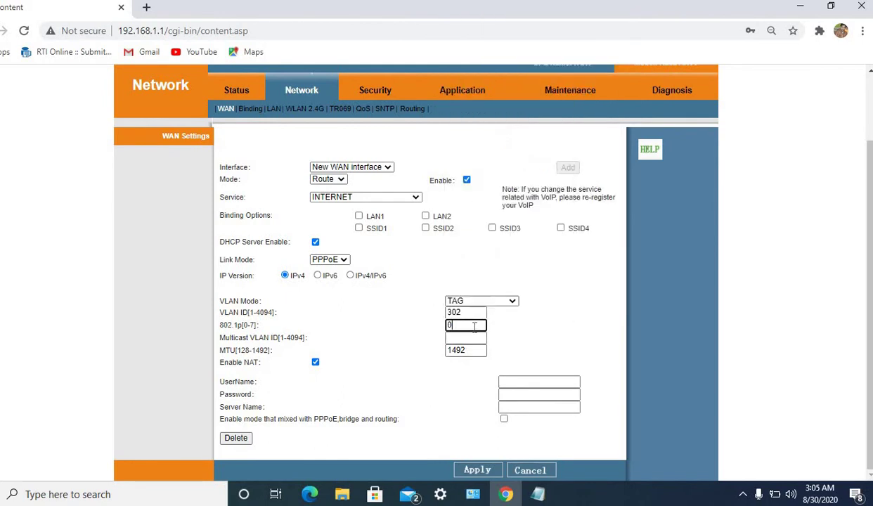
Fill in the PPPoE username and password from saved logins and apply the WAN.
{"action": "left_click", "coordinate": [526, 381]}
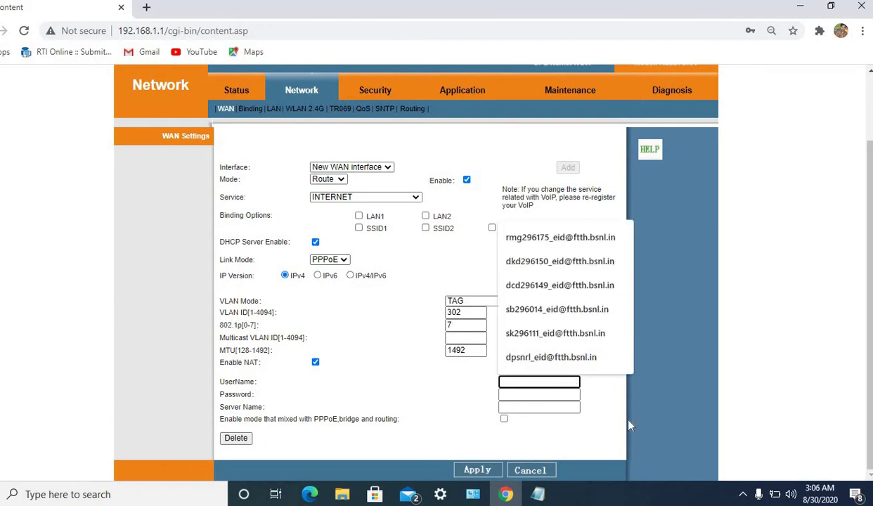
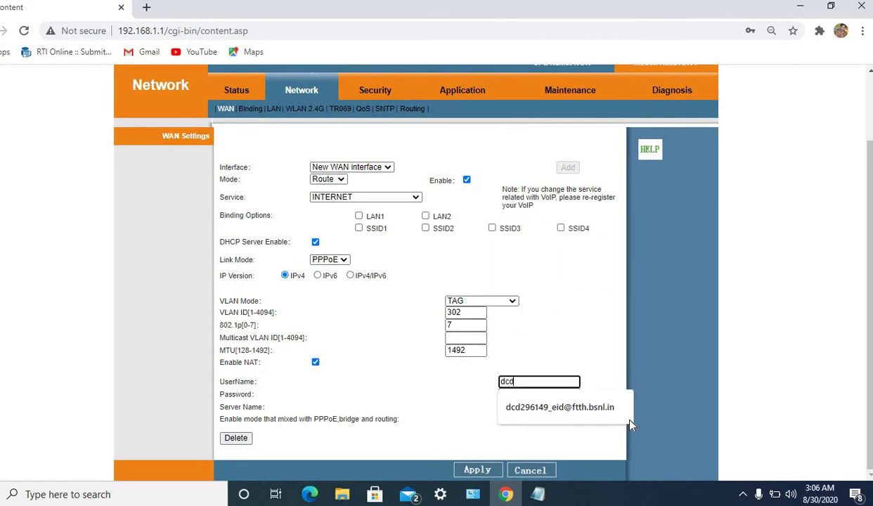
{"action": "left_click", "coordinate": [565, 415]}
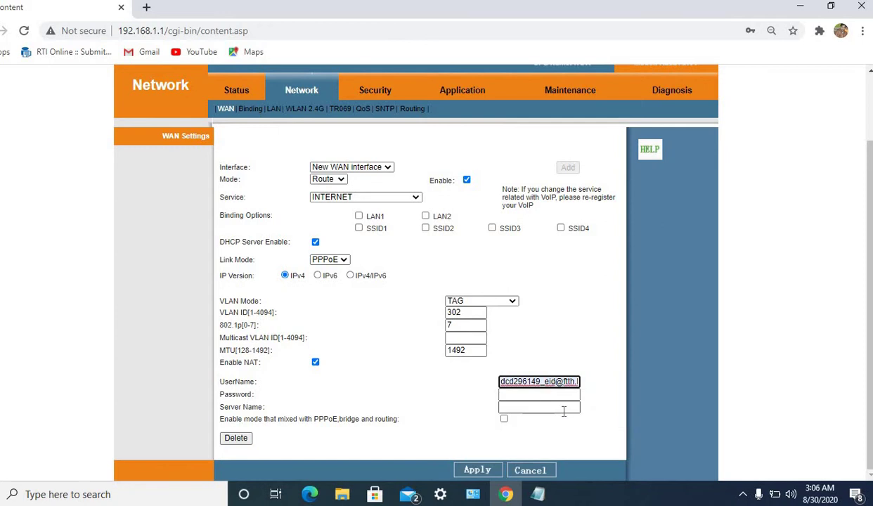
{"action": "left_click", "coordinate": [531, 396]}
{"action": "type", "text": "1"}
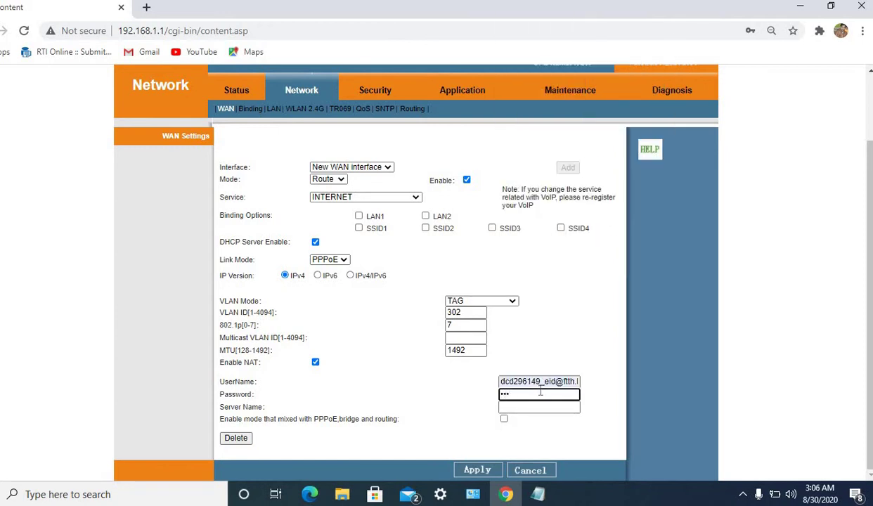
{"action": "type", "text": "23"}
{"action": "left_click", "coordinate": [478, 471]}
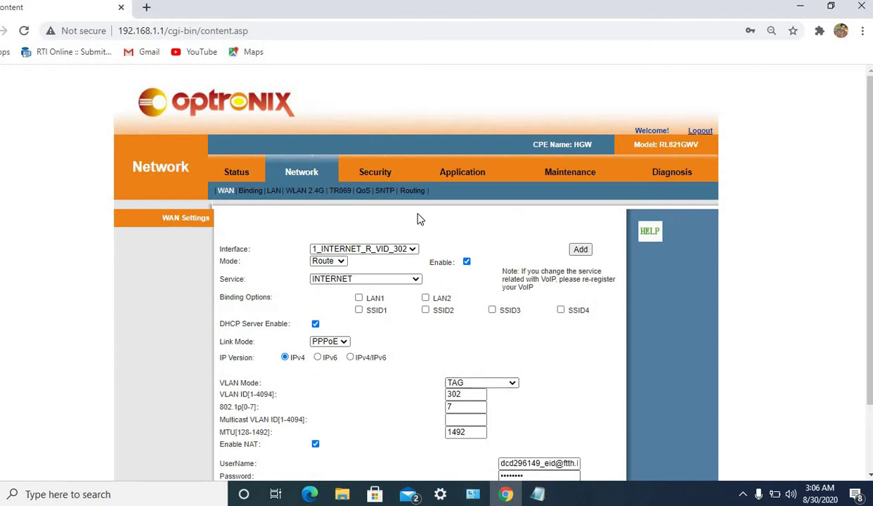
{"action": "left_click", "coordinate": [237, 174]}
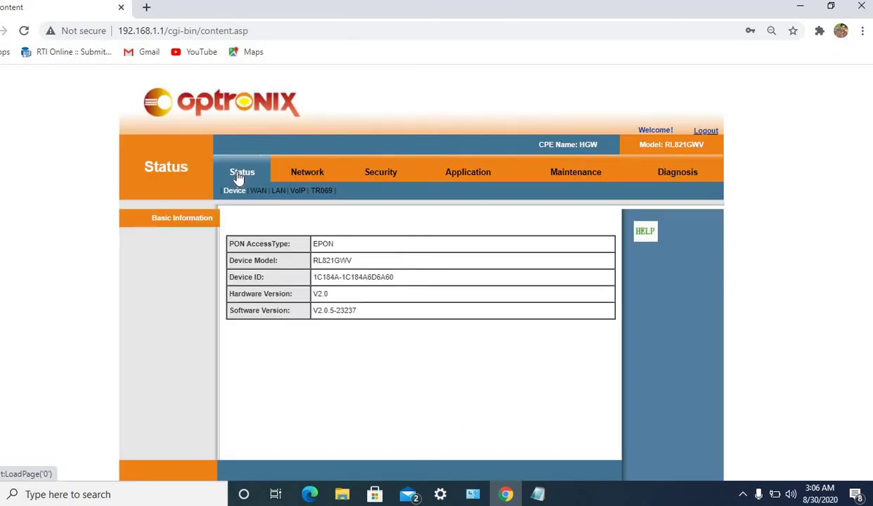
{"action": "left_click", "coordinate": [258, 193]}
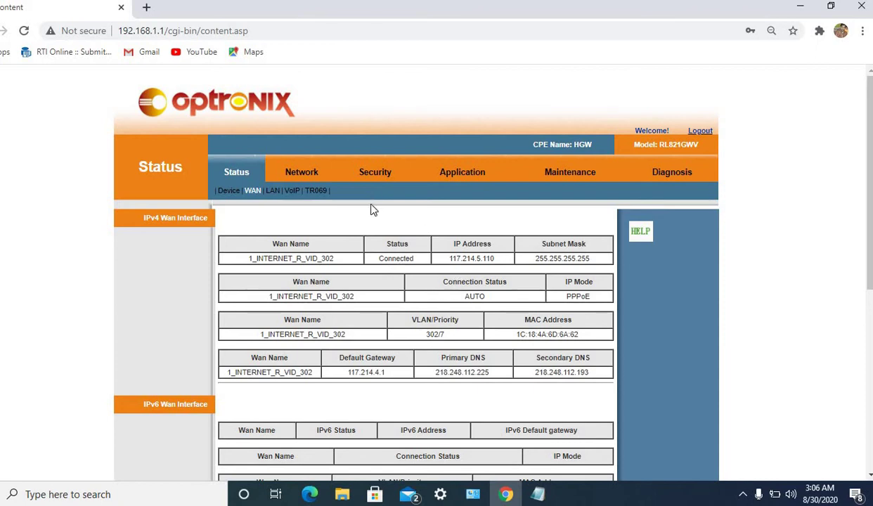
{"action": "left_click", "coordinate": [313, 174]}
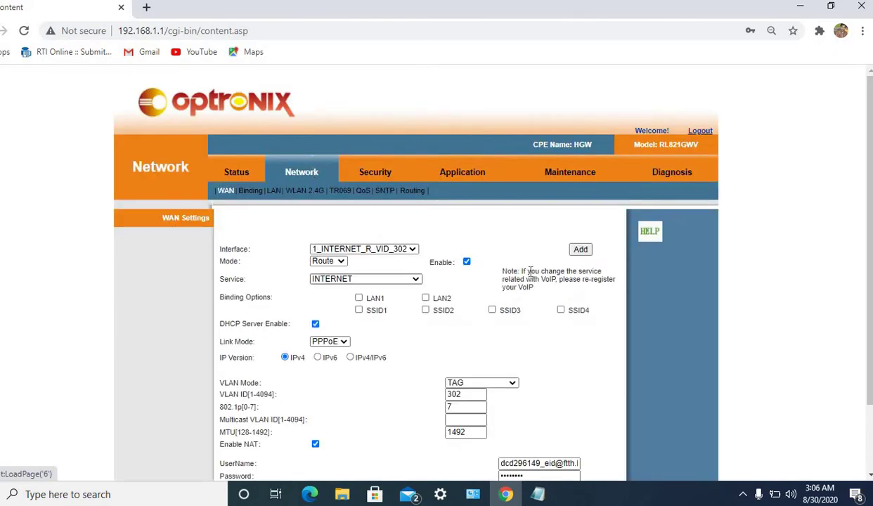
Add a VOICE WAN interface using IPoE link mode with static addressing.
{"action": "left_click", "coordinate": [584, 252]}
{"action": "left_click", "coordinate": [404, 278]}
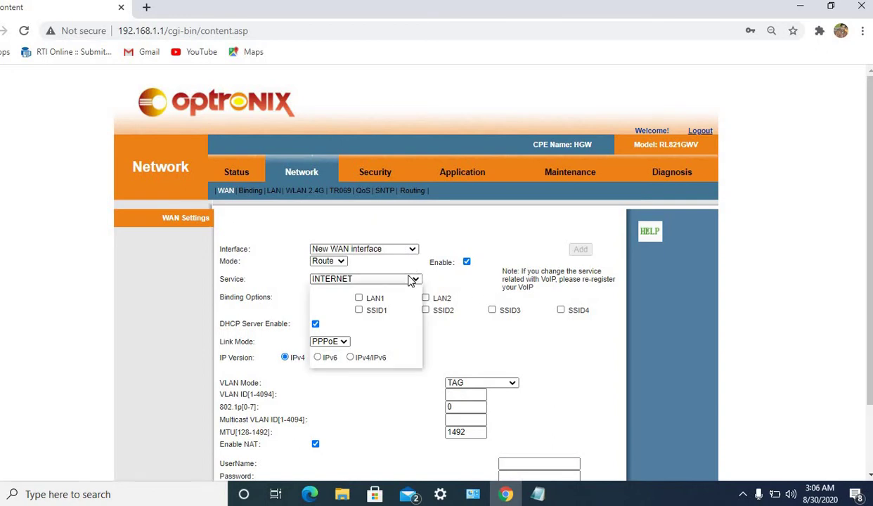
{"action": "left_click", "coordinate": [346, 320]}
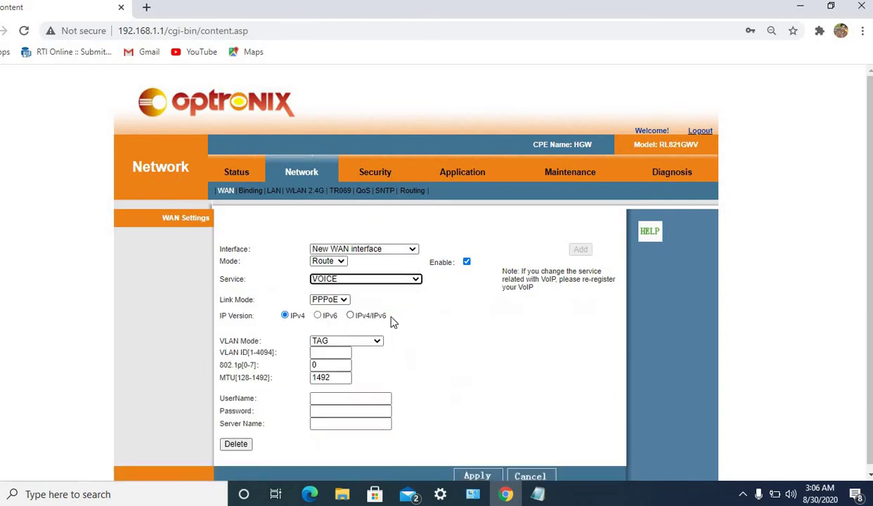
{"action": "left_click", "coordinate": [342, 300]}
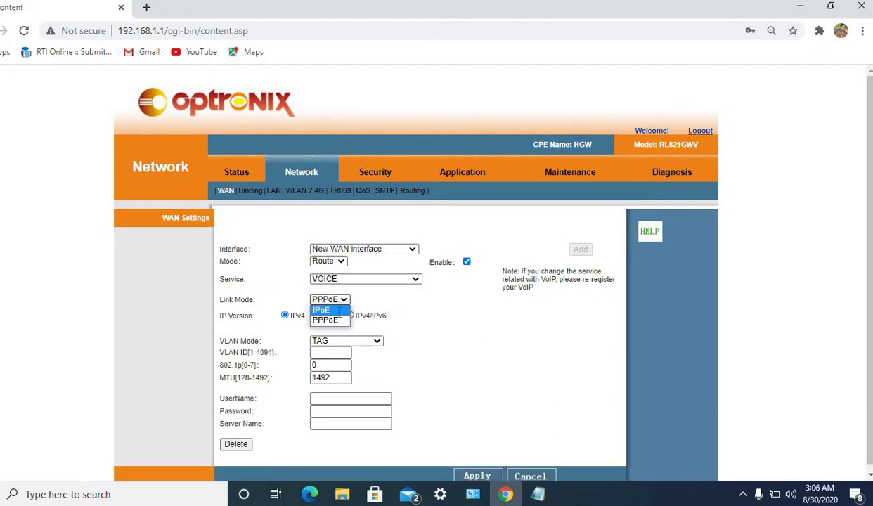
{"action": "left_click", "coordinate": [330, 309]}
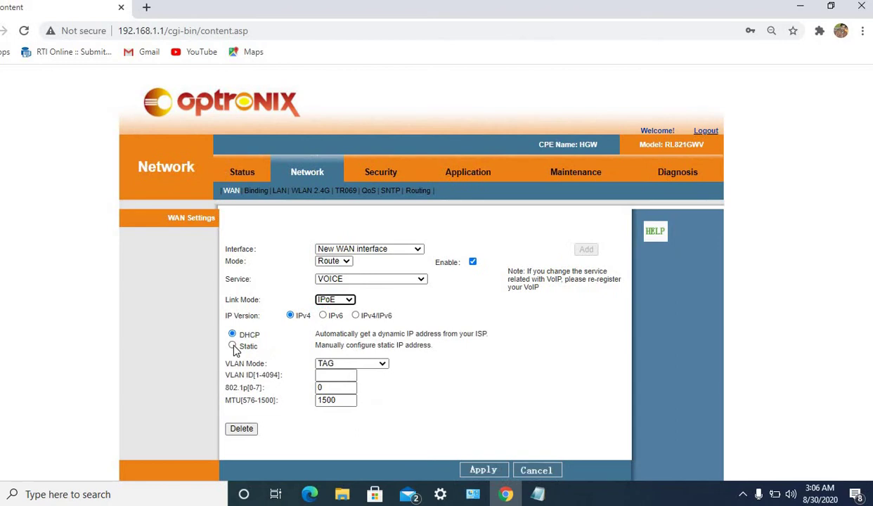
{"action": "left_click", "coordinate": [233, 345]}
Set the VOICE WAN's VLAN ID to 1830 and 802.1p priority to 7.
{"action": "left_click", "coordinate": [327, 378]}
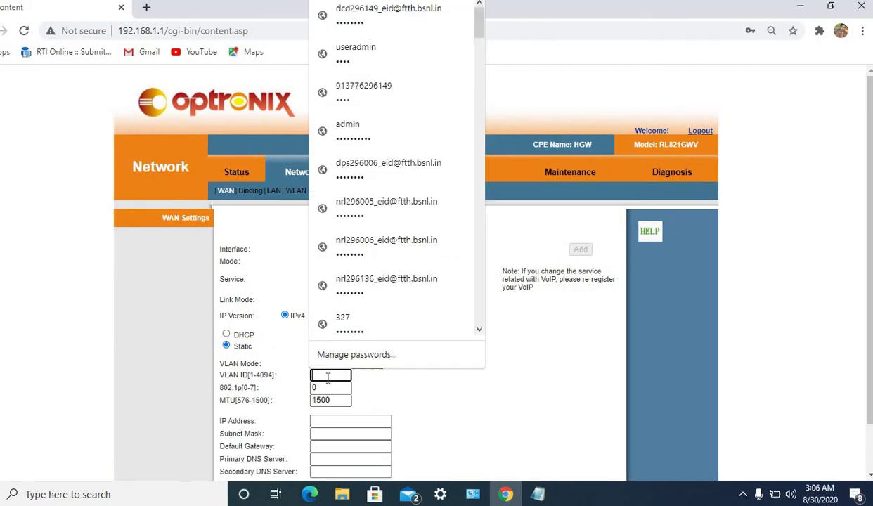
{"action": "type", "text": "183"}
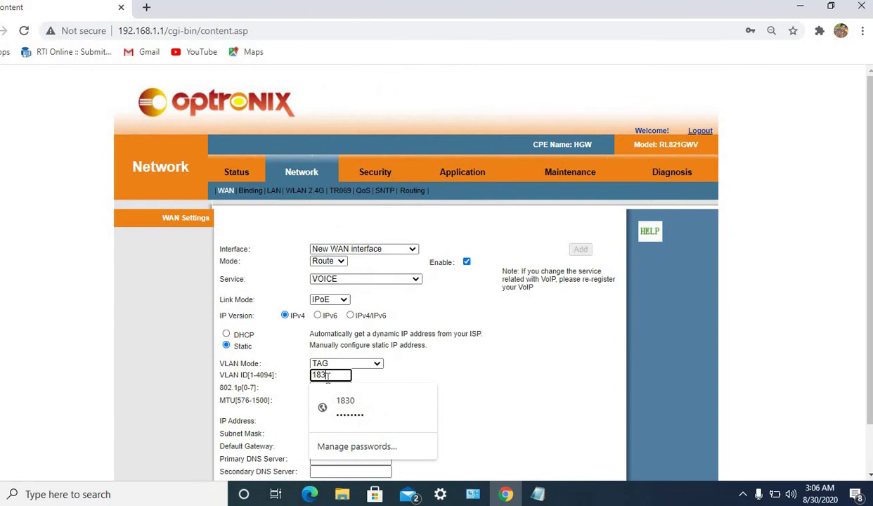
{"action": "type", "text": "0"}
{"action": "left_click", "coordinate": [337, 391]}
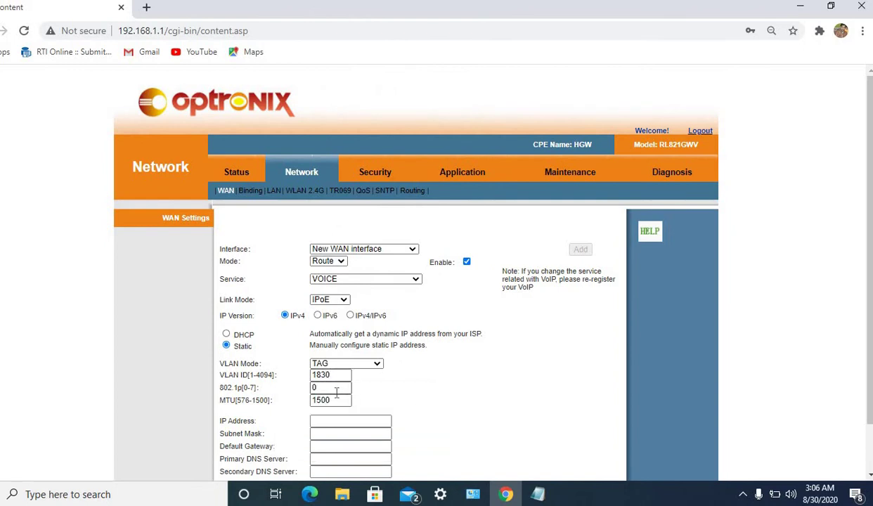
{"action": "key", "text": "BackSpace"}
{"action": "type", "text": "7"}
{"action": "scroll", "coordinate": [550, 391], "scroll_direction": "down", "scroll_amount": 2}
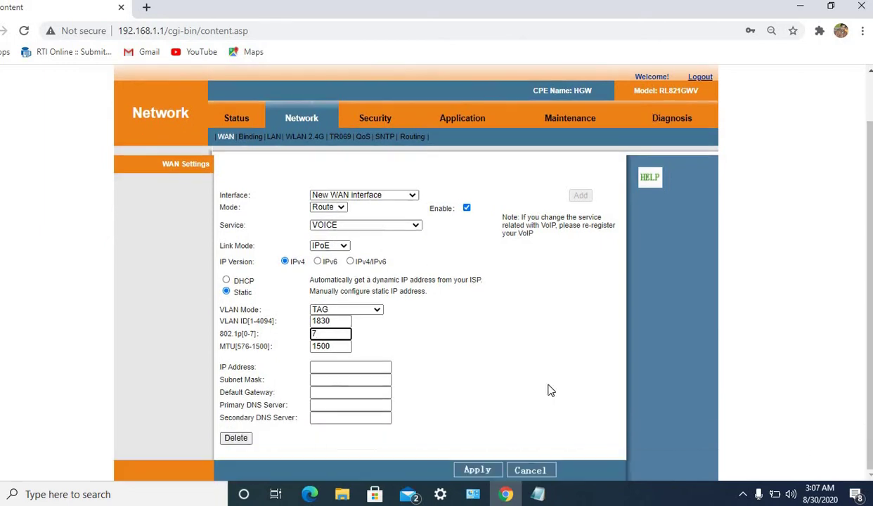
Autofill the static IP, subnet, gateway and DNS, save 2_VOICE_R_VID_1830, and open VoIP settings.
{"action": "left_click", "coordinate": [385, 365]}
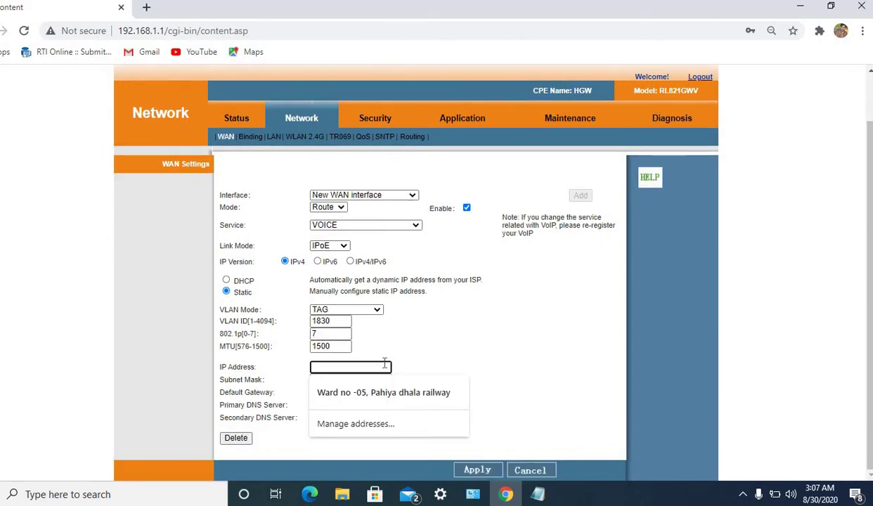
{"action": "type", "text": "10"}
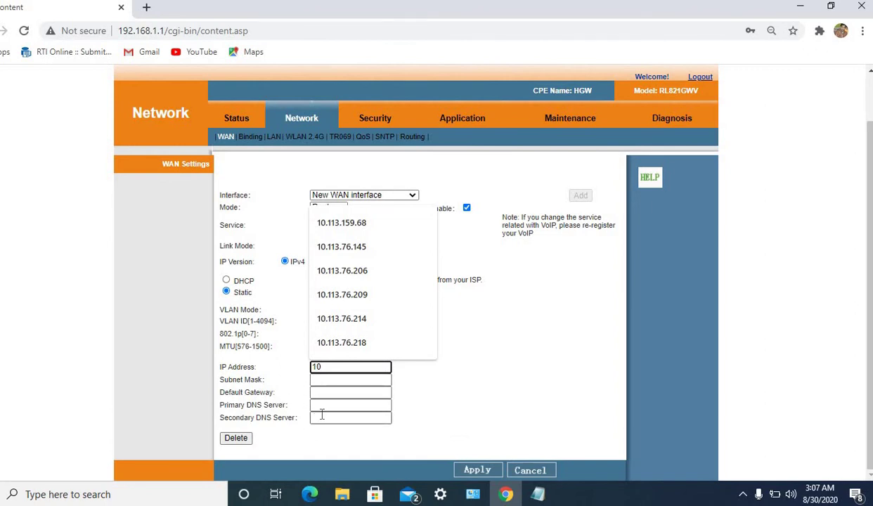
{"action": "key", "text": "Down"}
{"action": "key", "text": "Return"}
{"action": "left_click", "coordinate": [359, 420]}
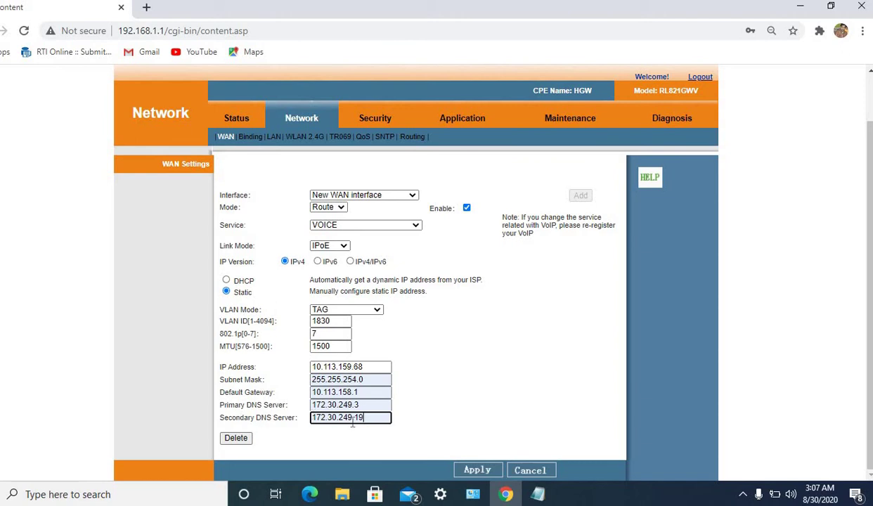
{"action": "left_click", "coordinate": [476, 470]}
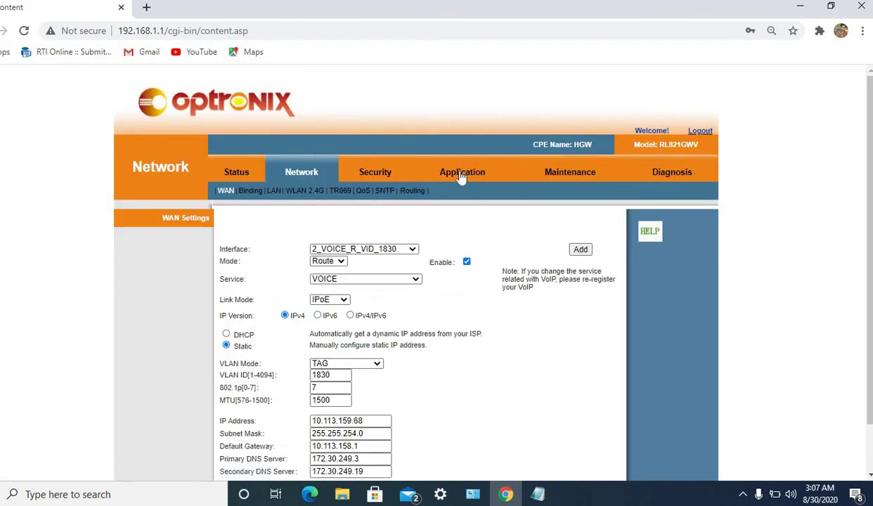
{"action": "left_click", "coordinate": [462, 175]}
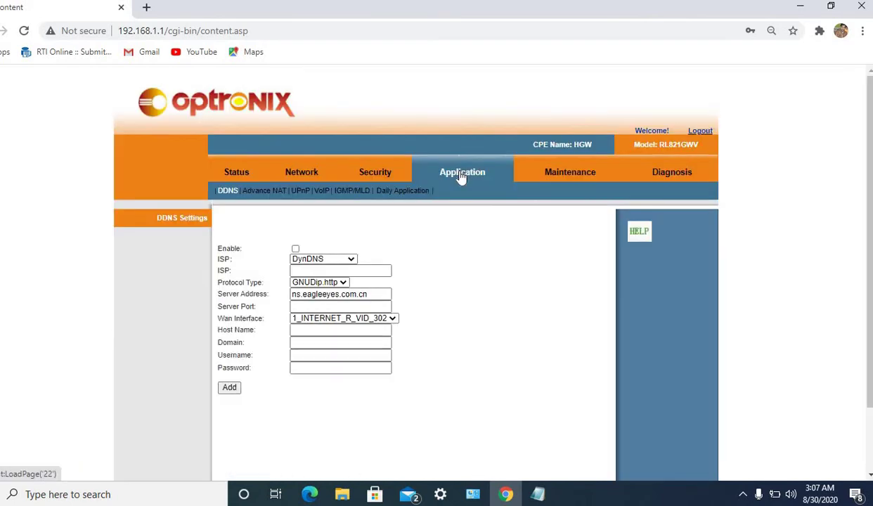
{"action": "left_click", "coordinate": [322, 192]}
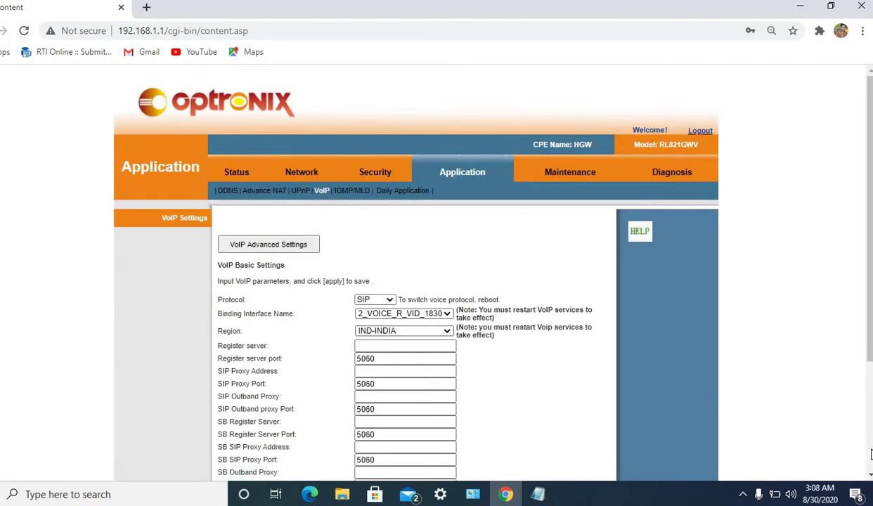
Fill the SIP and SB register, proxy and outband proxy fields with 10.187.2.12, ports 5060.
{"action": "scroll", "coordinate": [869, 450], "scroll_direction": "down", "scroll_amount": 3}
{"action": "left_click", "coordinate": [395, 187]}
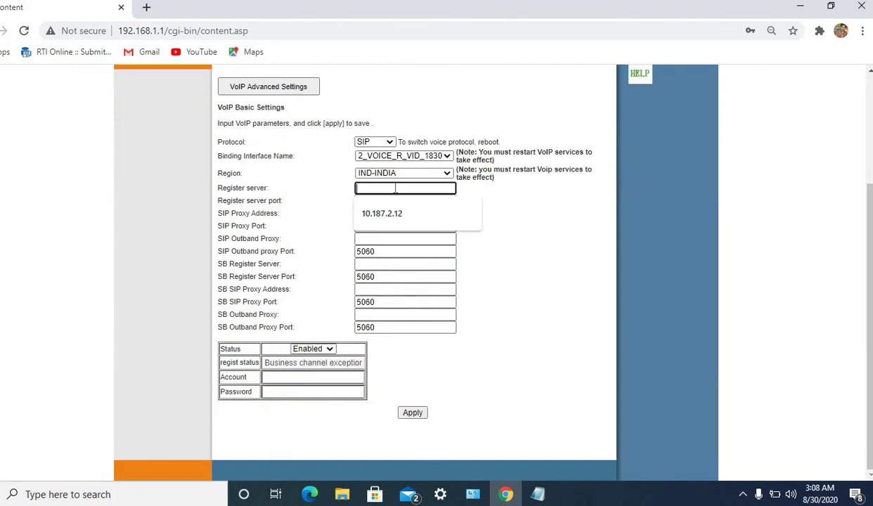
{"action": "left_click", "coordinate": [402, 215]}
{"action": "left_click", "coordinate": [389, 215]}
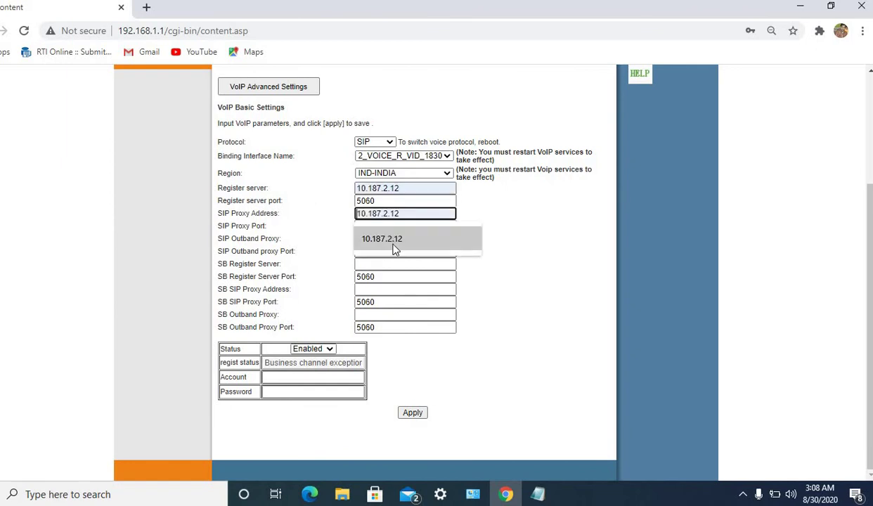
{"action": "left_click", "coordinate": [392, 243]}
{"action": "left_click", "coordinate": [393, 240]}
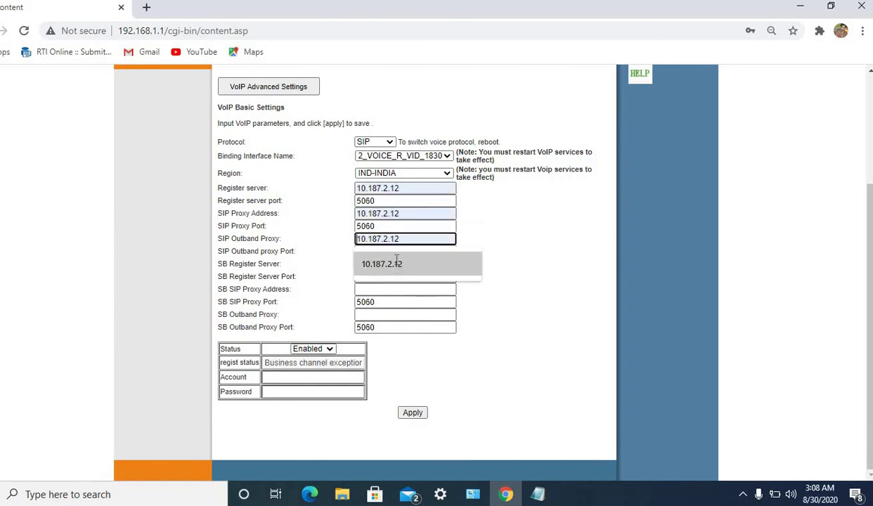
{"action": "left_click", "coordinate": [396, 265]}
{"action": "left_click", "coordinate": [398, 265]}
{"action": "left_click", "coordinate": [401, 295]}
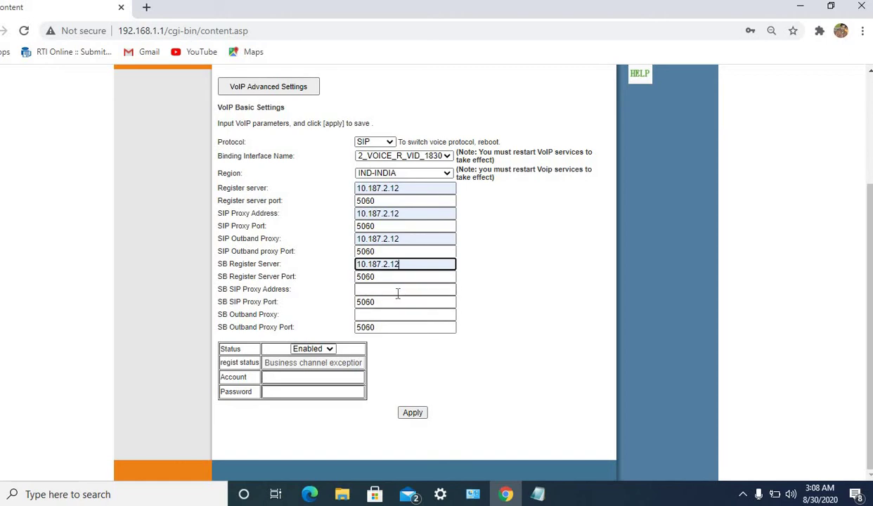
{"action": "left_click", "coordinate": [398, 289]}
{"action": "left_click", "coordinate": [398, 313]}
{"action": "left_click", "coordinate": [398, 316]}
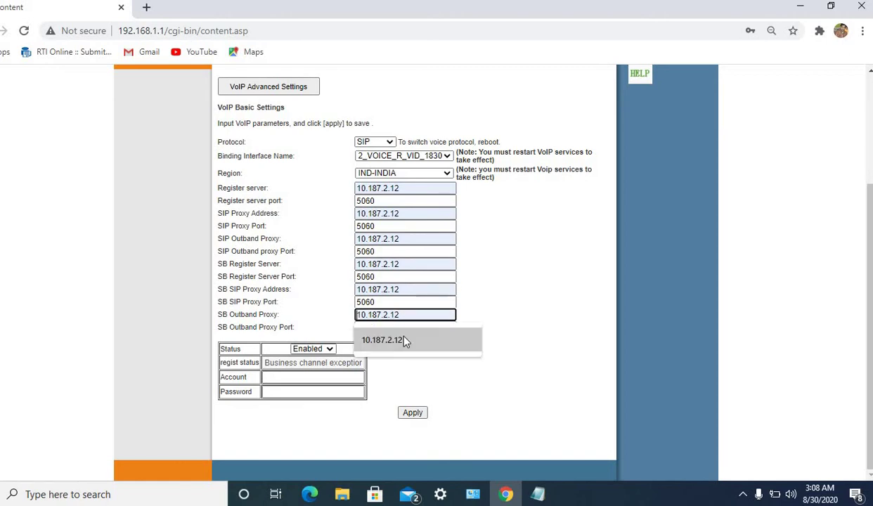
{"action": "left_click", "coordinate": [387, 327]}
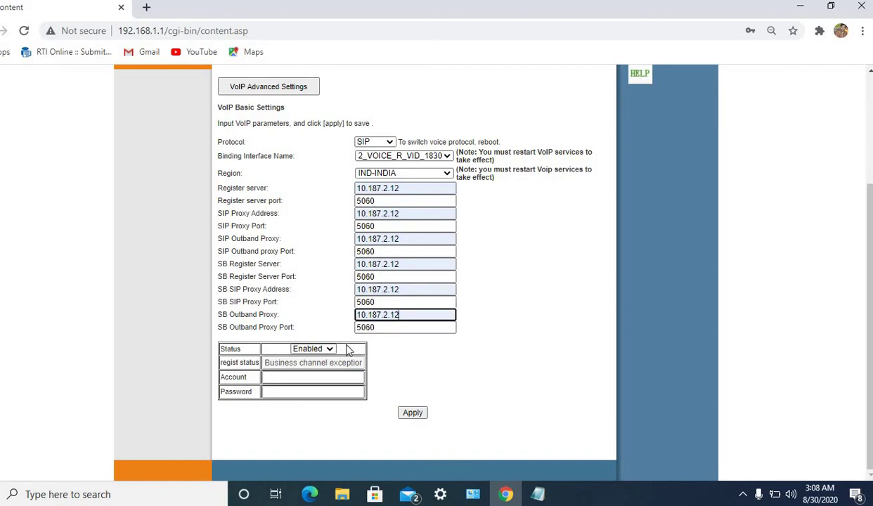
Enter the SIP account number and its password in the VoIP line settings.
{"action": "left_click", "coordinate": [324, 376]}
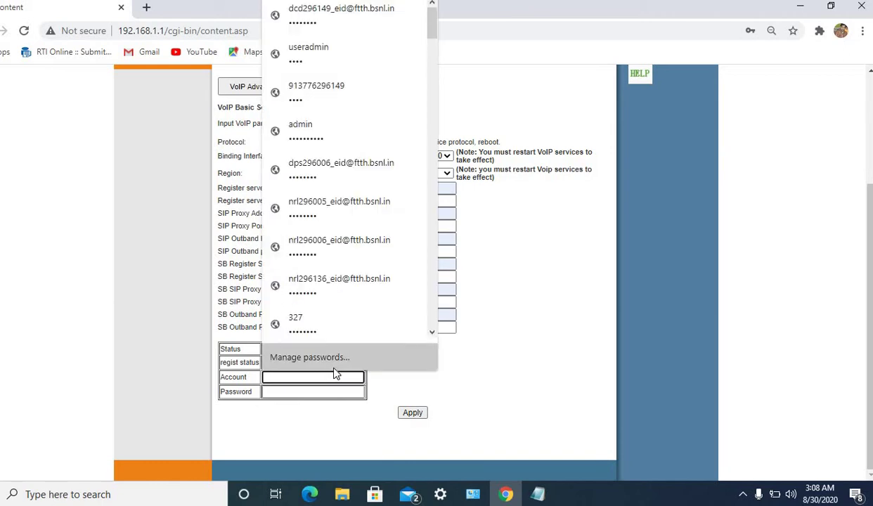
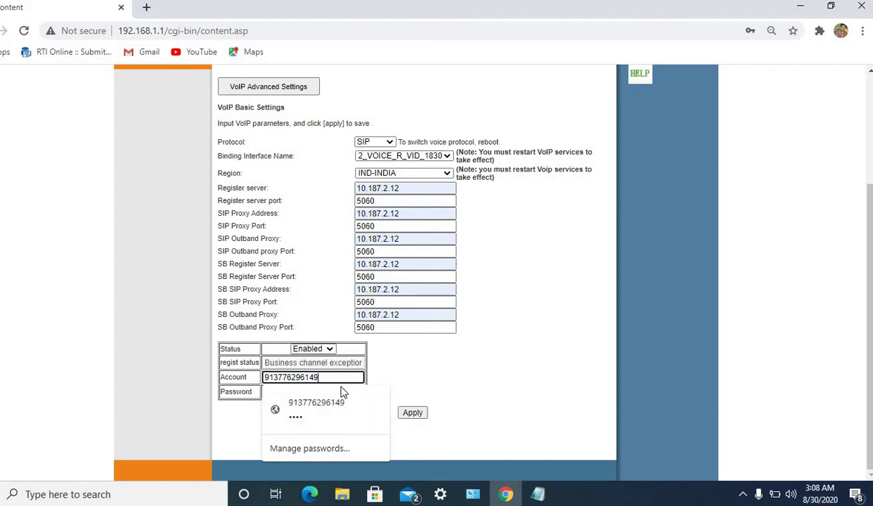
{"action": "left_click", "coordinate": [318, 392]}
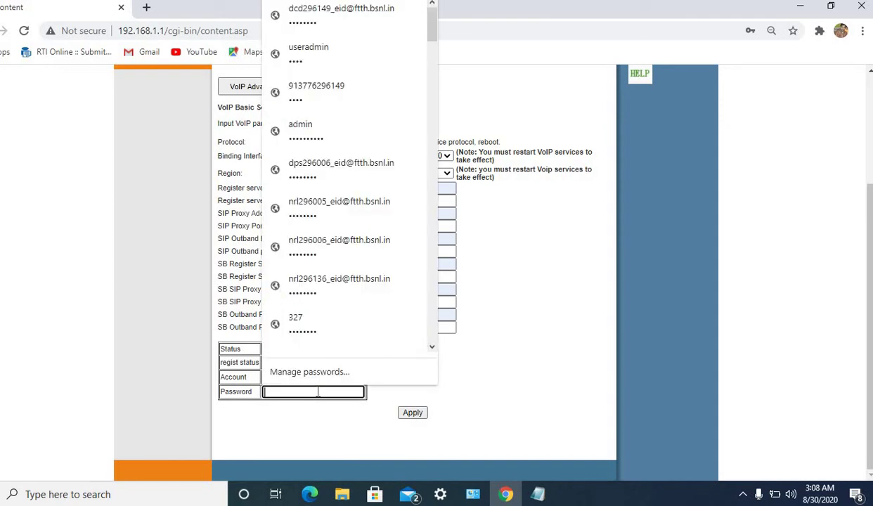
{"action": "type", "text": "•"}
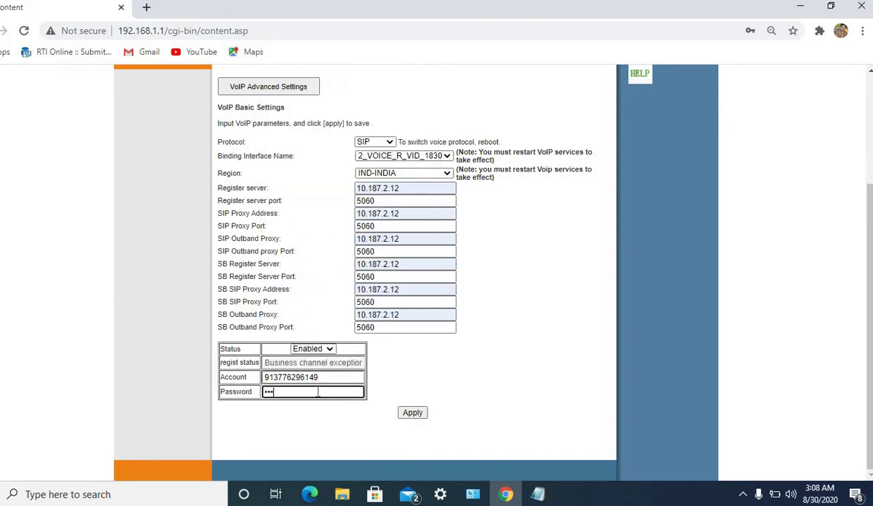
{"action": "key", "text": "BackSpace"}
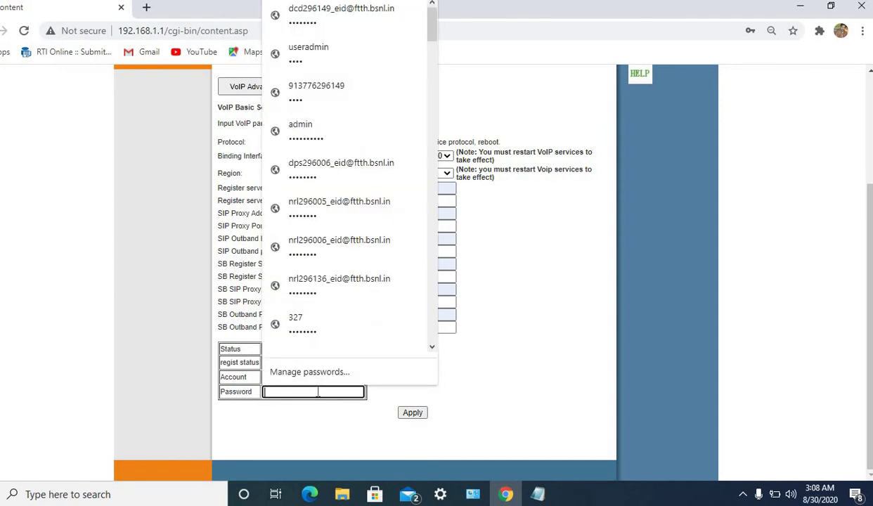
{"action": "type", "text": "•"}
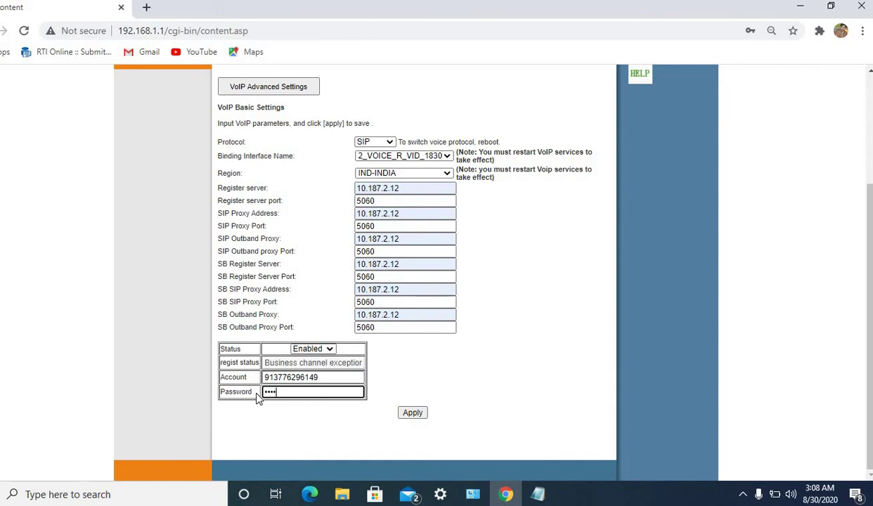
{"action": "type", "text": "•"}
Apply the VoIP account settings.
{"action": "scroll", "coordinate": [870, 135], "scroll_direction": "up", "scroll_amount": 3}
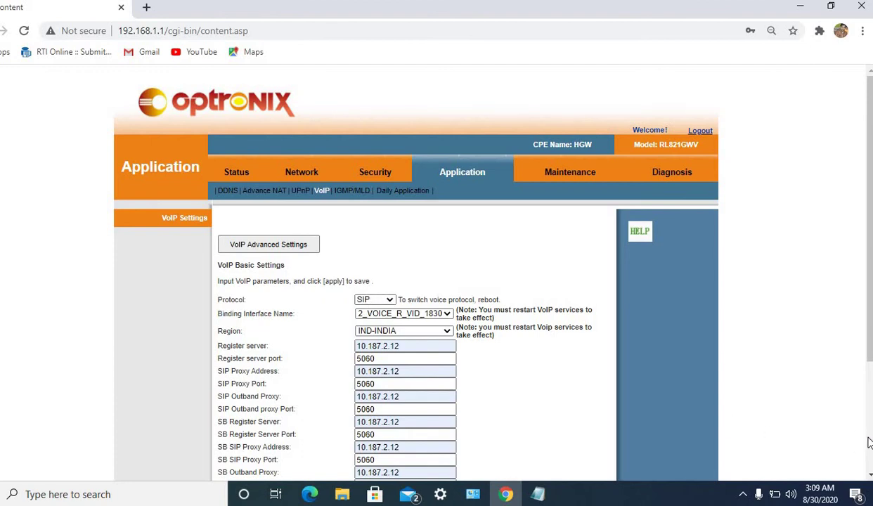
{"action": "scroll", "coordinate": [869, 441], "scroll_direction": "down", "scroll_amount": 3}
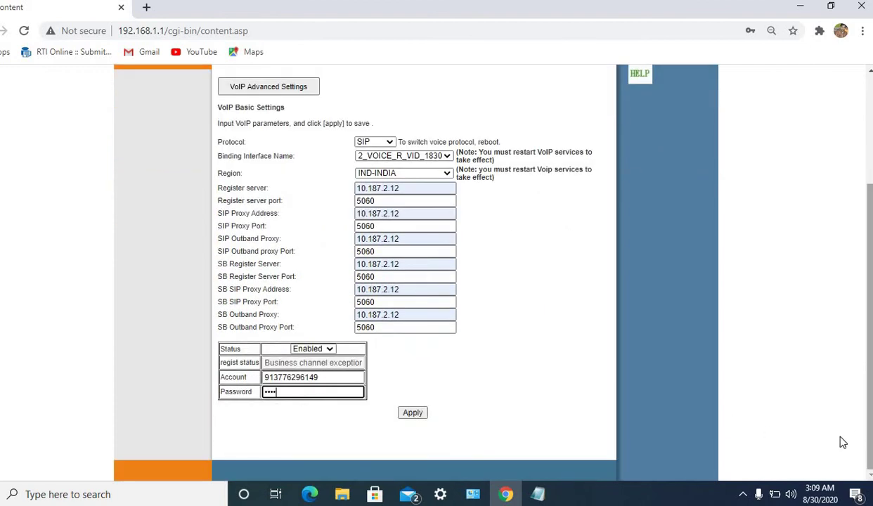
{"action": "left_click", "coordinate": [414, 413]}
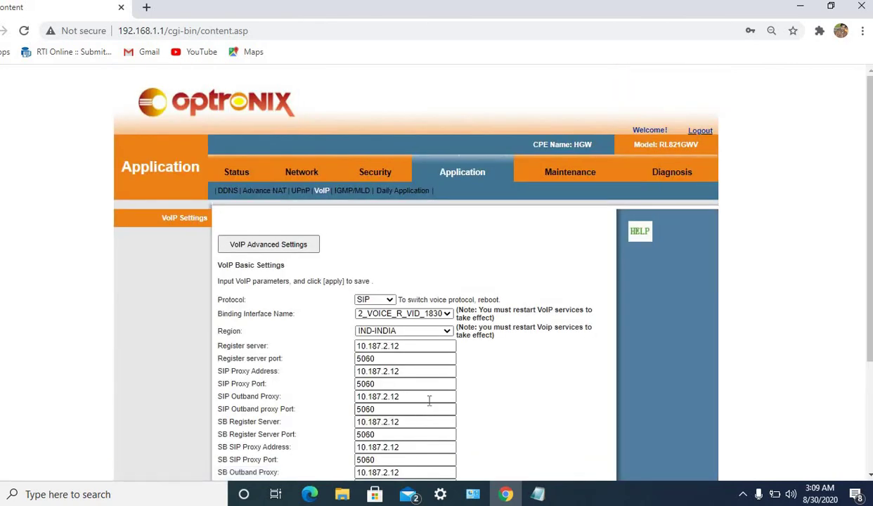
Rename the 2.4 GHz Wi-Fi network from SUMIT123 to SUMIT12.
{"action": "left_click", "coordinate": [302, 174]}
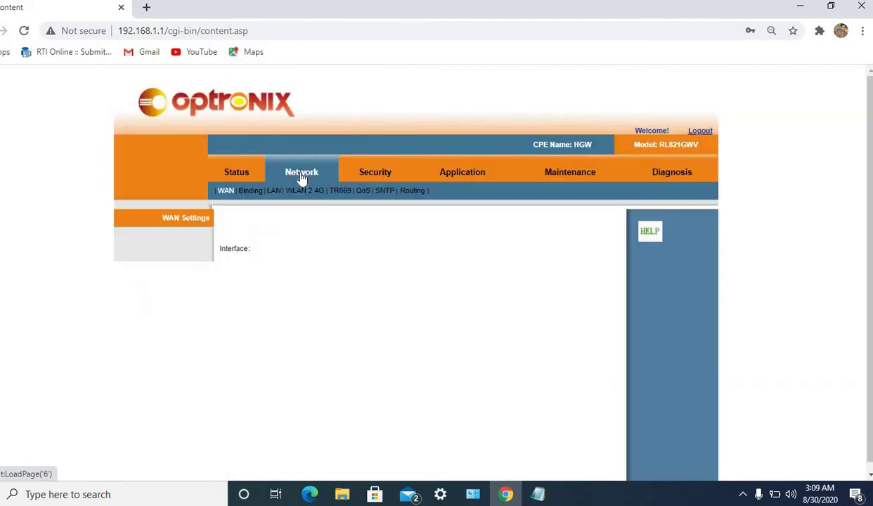
{"action": "left_click", "coordinate": [314, 191]}
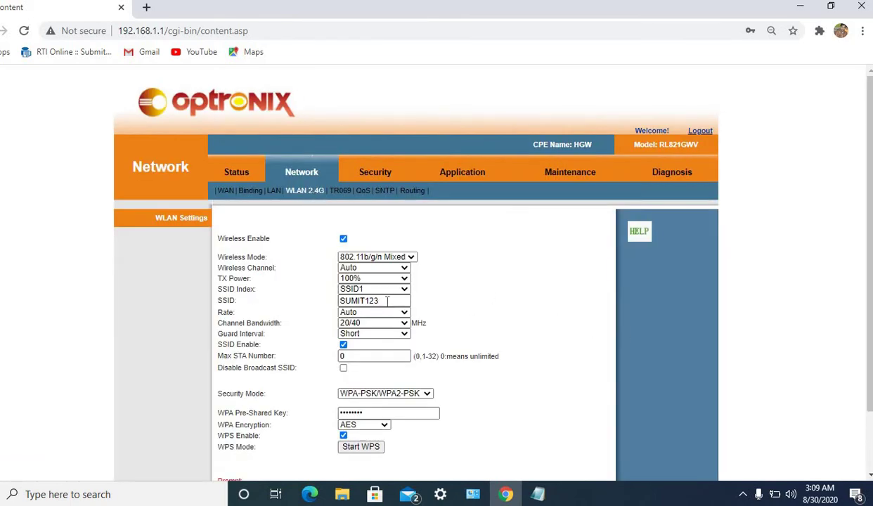
{"action": "left_click", "coordinate": [387, 300]}
{"action": "key", "text": "BackSpace"}
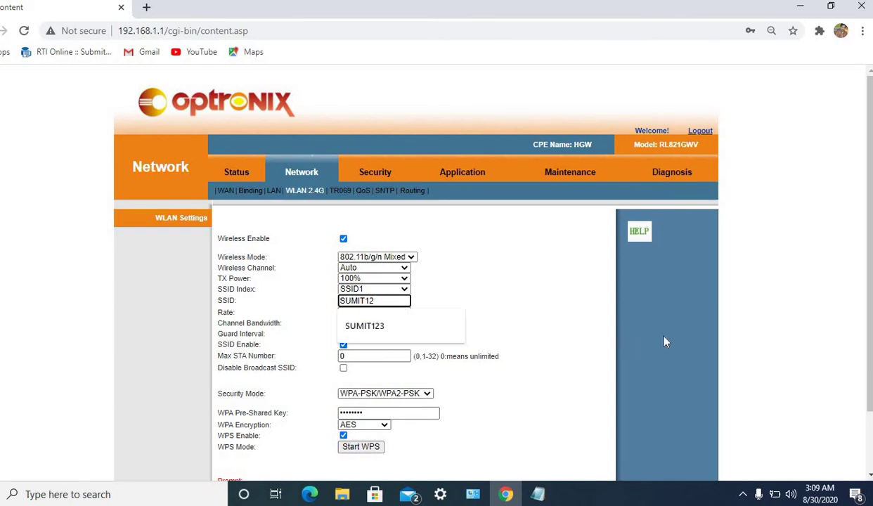
Replace the WPA pre-shared key with a new key and apply the wireless settings.
{"action": "scroll", "coordinate": [871, 437], "scroll_direction": "down", "scroll_amount": 1}
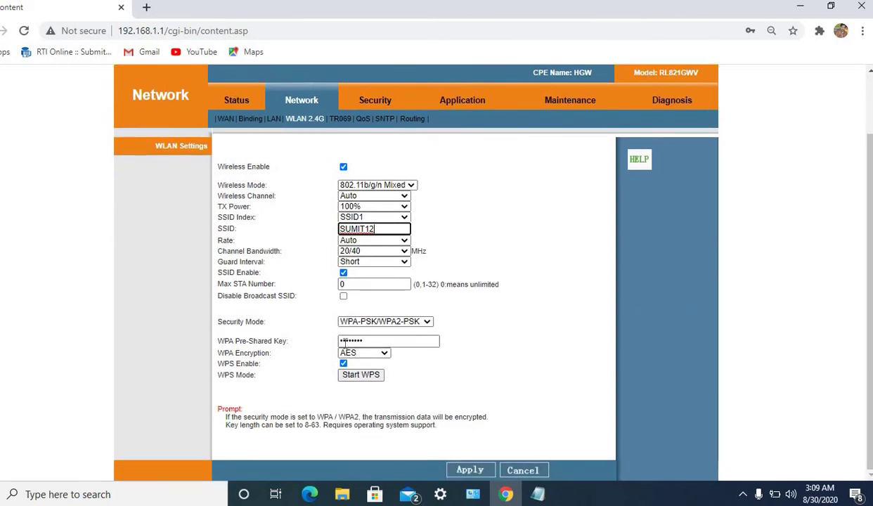
{"action": "left_click", "coordinate": [385, 352]}
{"action": "left_click", "coordinate": [391, 341]}
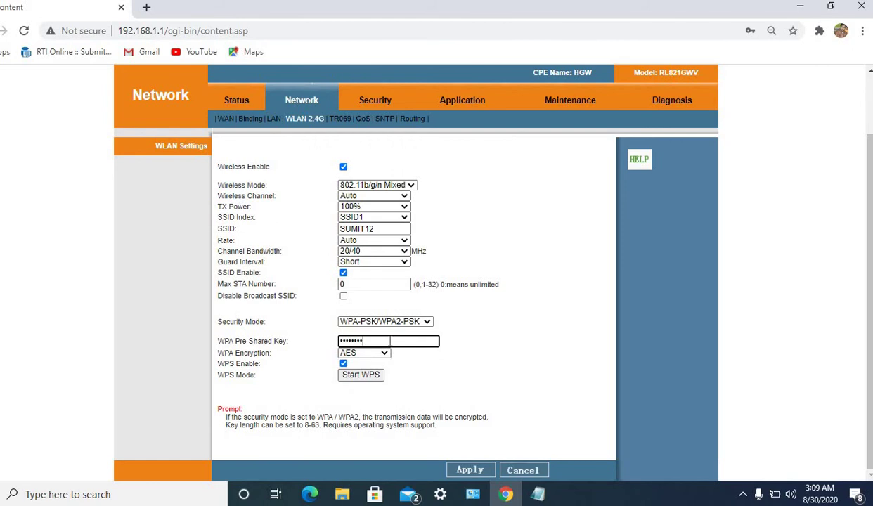
{"action": "key", "text": "BackSpace"}
{"action": "key", "text": "BackSpace"}
{"action": "key", "text": "BackSpace"}
{"action": "key", "text": "BackSpace"}
{"action": "key", "text": "BackSpace"}
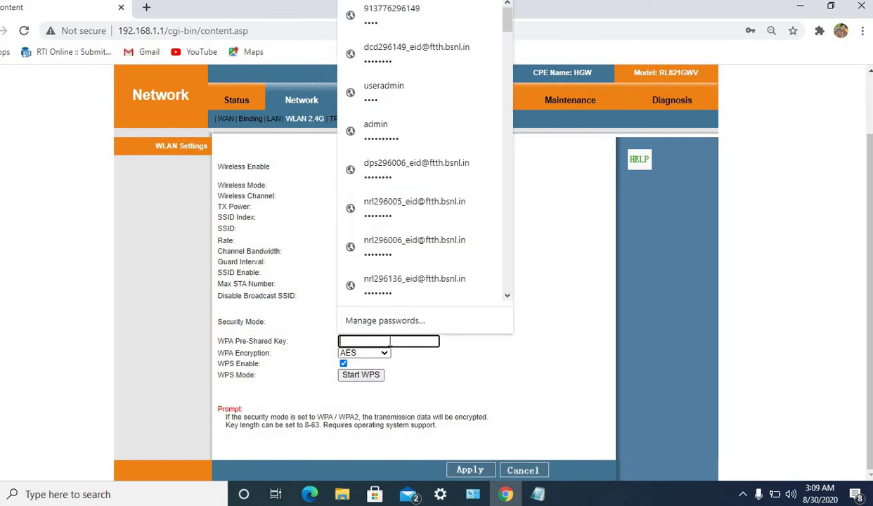
{"action": "type", "text": "s"}
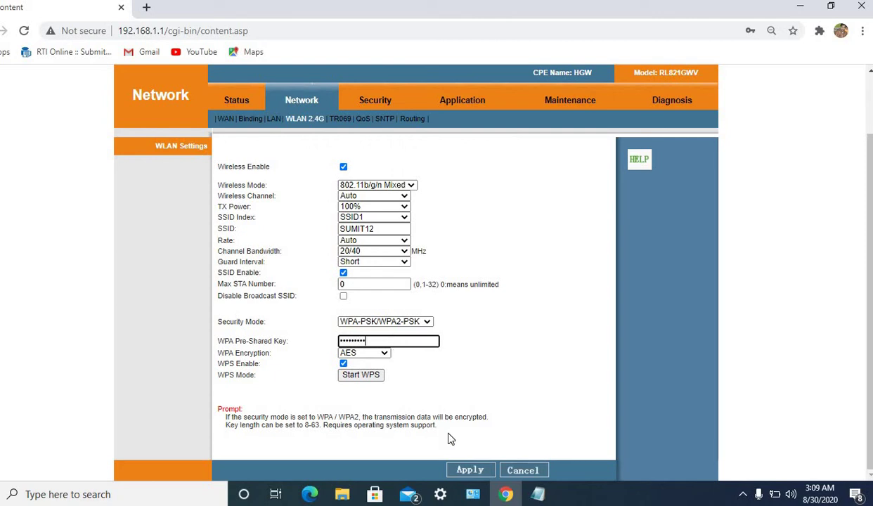
{"action": "left_click", "coordinate": [464, 469]}
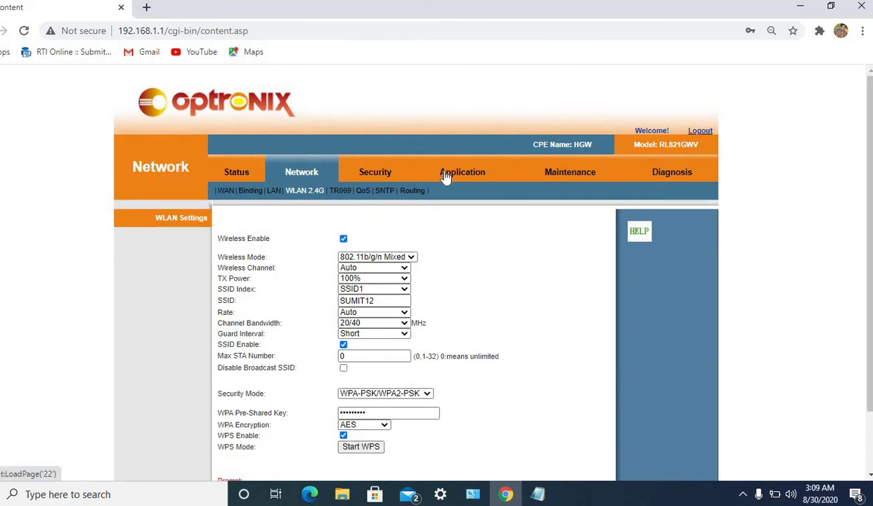
Enable MAC filtering in whitelist mode and apply it, saving the credentials in Chrome.
{"action": "left_click", "coordinate": [376, 176]}
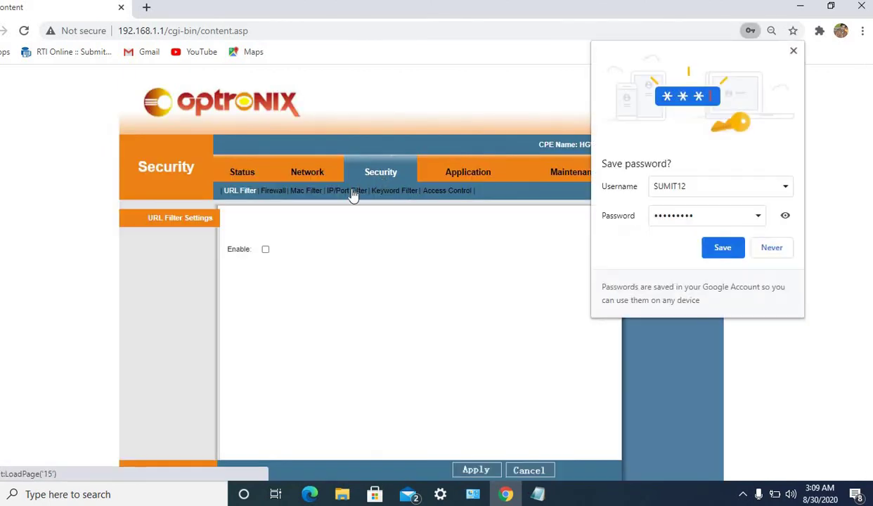
{"action": "left_click", "coordinate": [723, 248]}
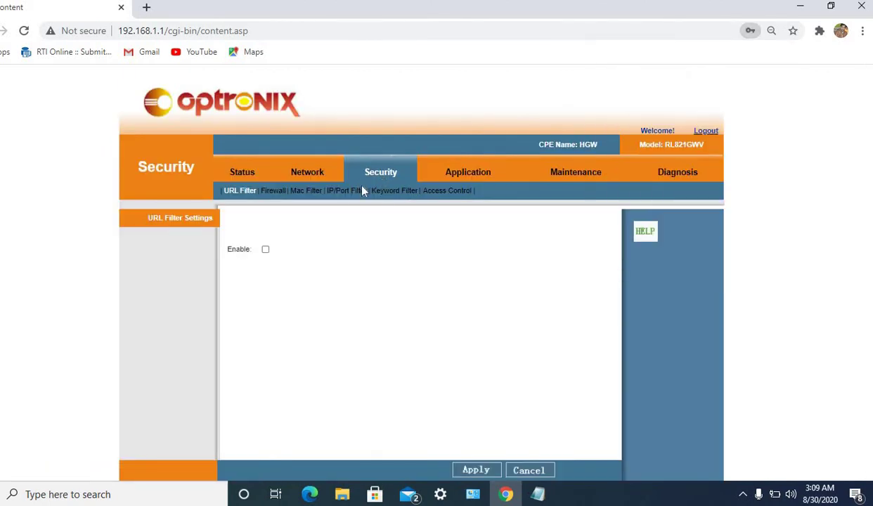
{"action": "left_click", "coordinate": [315, 198]}
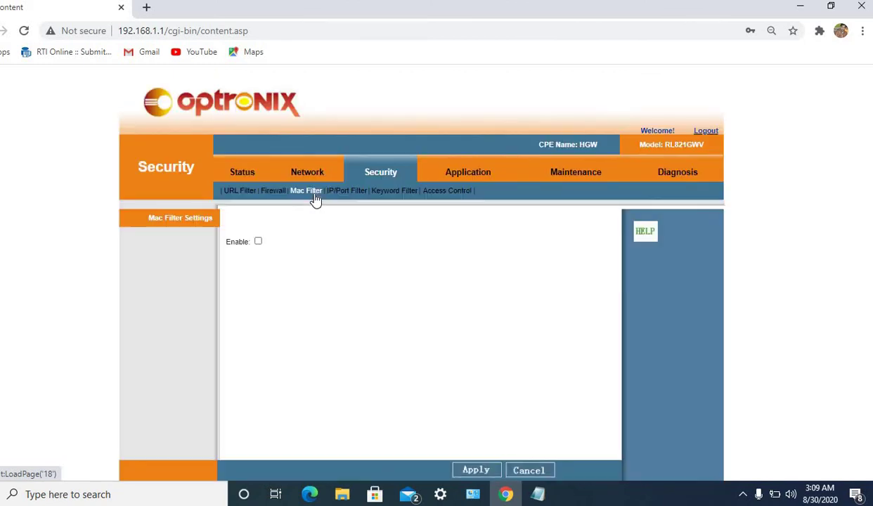
{"action": "left_click", "coordinate": [258, 242]}
{"action": "left_click", "coordinate": [470, 471]}
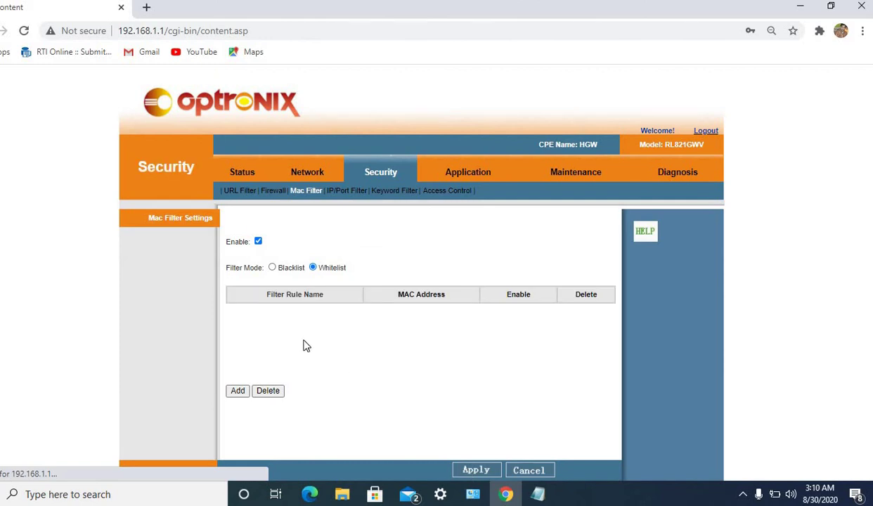
Start a new MAC filter rule and give it a name, then return to Status.
{"action": "left_click", "coordinate": [243, 393]}
{"action": "left_click", "coordinate": [305, 264]}
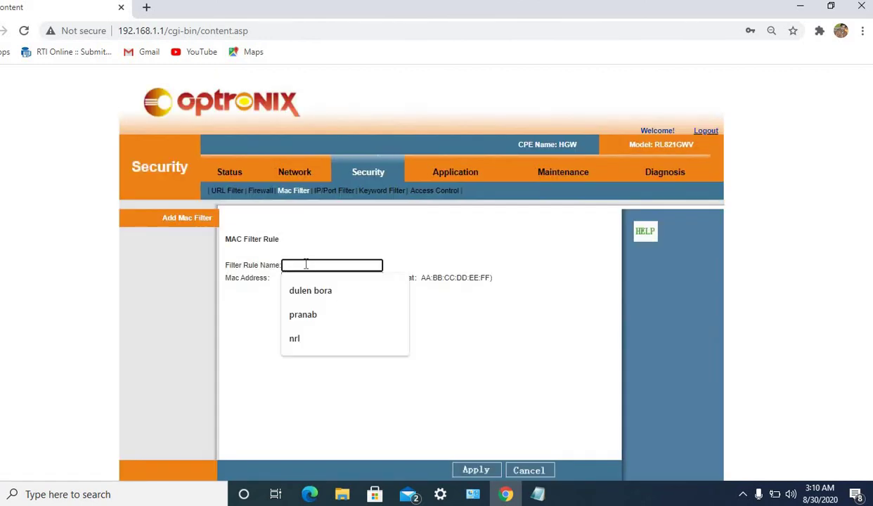
{"action": "type", "text": "amit"}
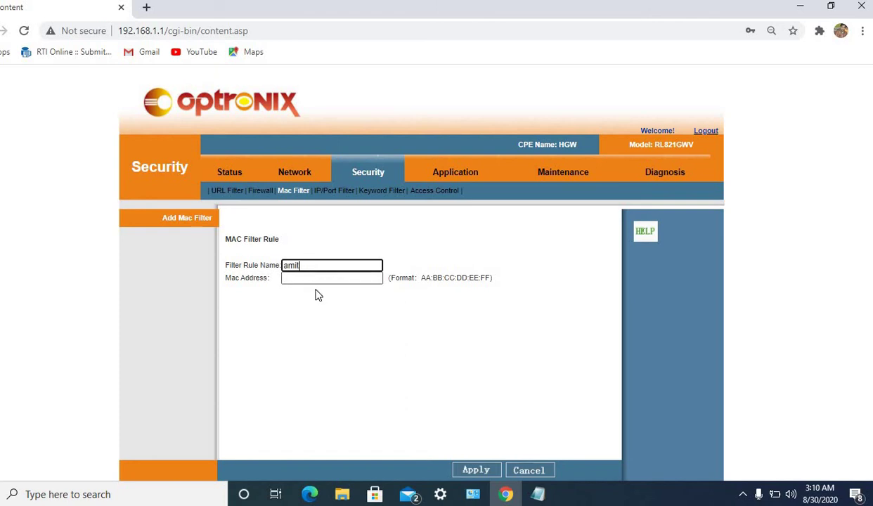
{"action": "left_click", "coordinate": [317, 279]}
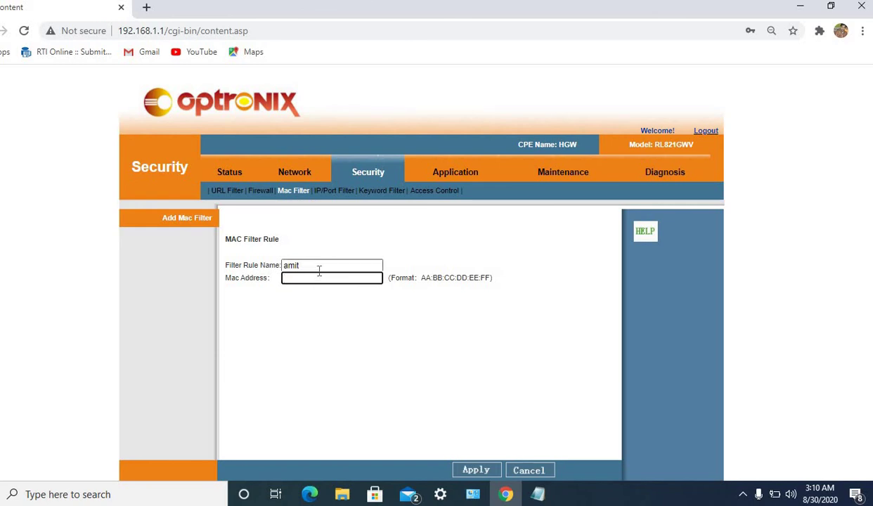
{"action": "left_click", "coordinate": [237, 179]}
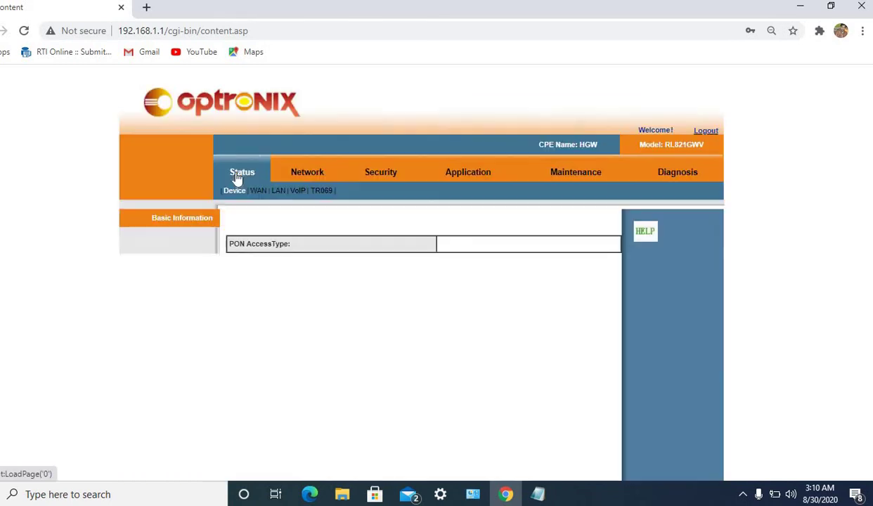
Confirm INTERNET and VOICE WANs and the PON link are Connected, receiving -22.8dBm.
{"action": "left_click", "coordinate": [263, 199]}
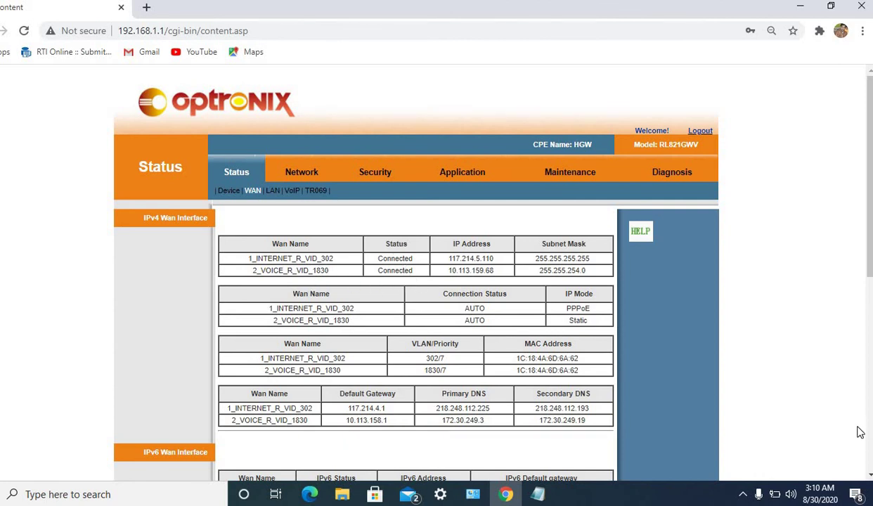
{"action": "scroll", "coordinate": [843, 425], "scroll_direction": "down", "scroll_amount": 5}
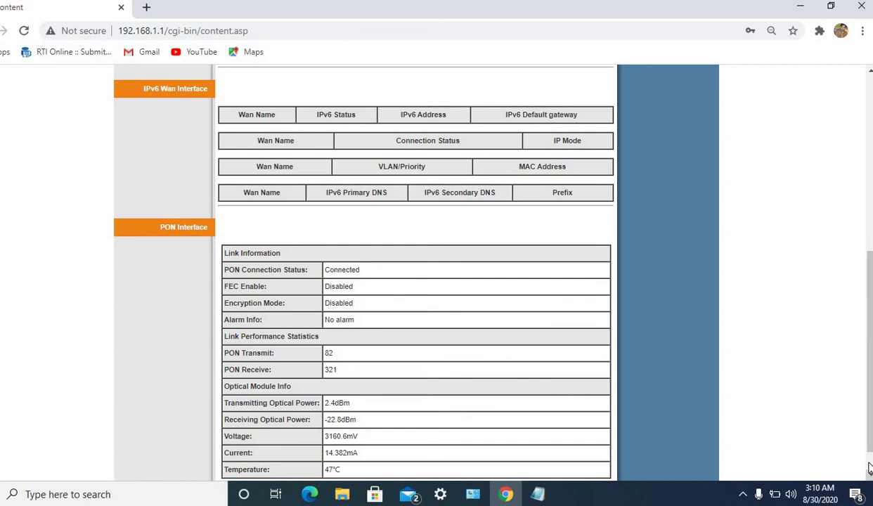
{"action": "scroll", "coordinate": [843, 460], "scroll_direction": "down", "scroll_amount": 1}
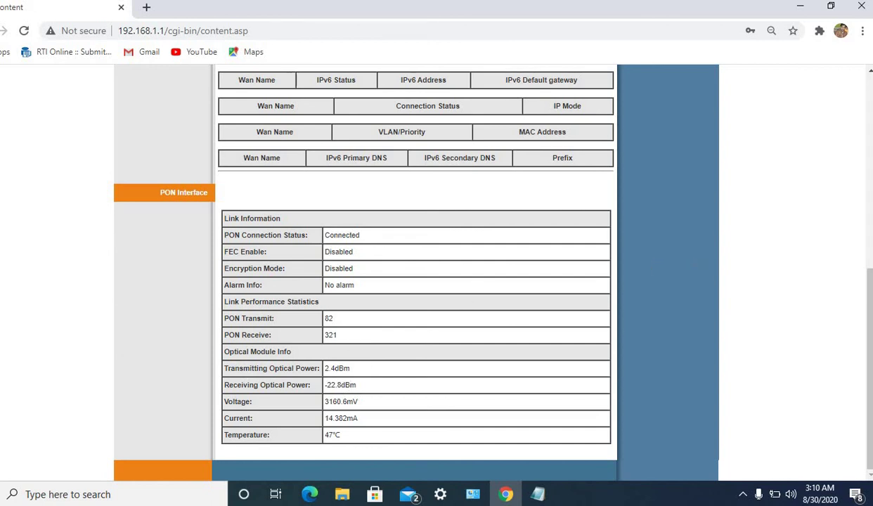
{"action": "left_click", "coordinate": [870, 98]}
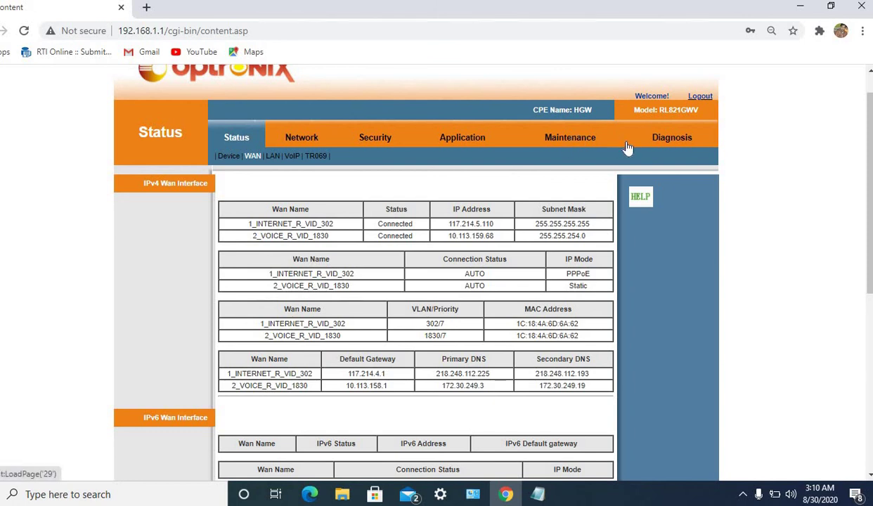
Show Maintenance Account Management, dismissing Chrome's saved-password suggestions and leaving the password unchanged.
{"action": "left_click", "coordinate": [592, 143]}
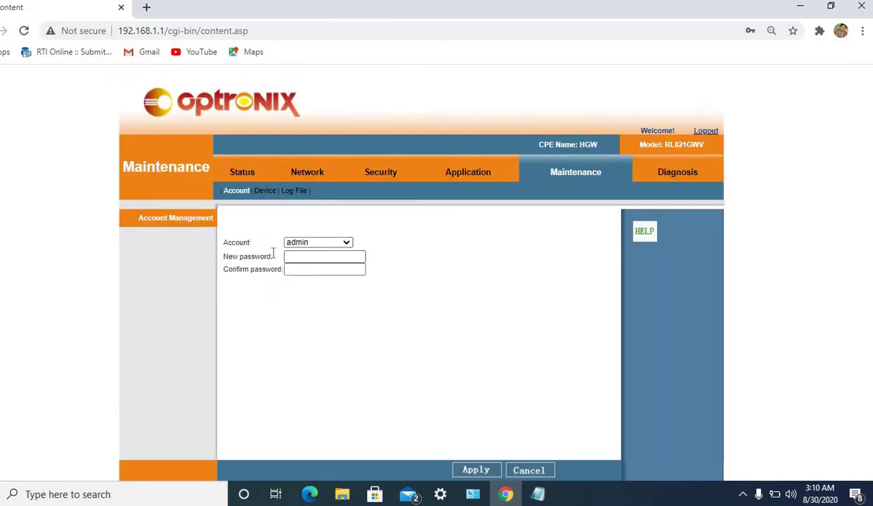
{"action": "left_click", "coordinate": [300, 259]}
{"action": "left_click", "coordinate": [295, 257]}
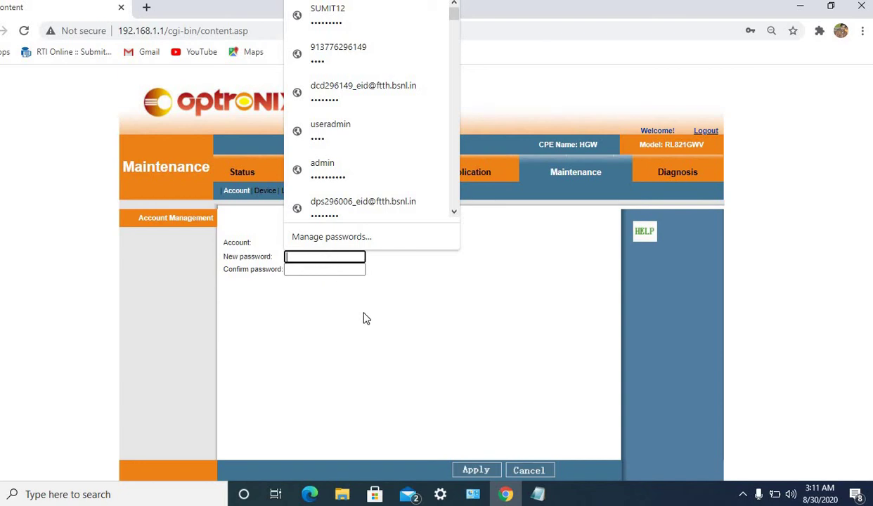
{"action": "left_click", "coordinate": [322, 269]}
{"action": "left_click", "coordinate": [321, 259]}
{"action": "left_click", "coordinate": [320, 271]}
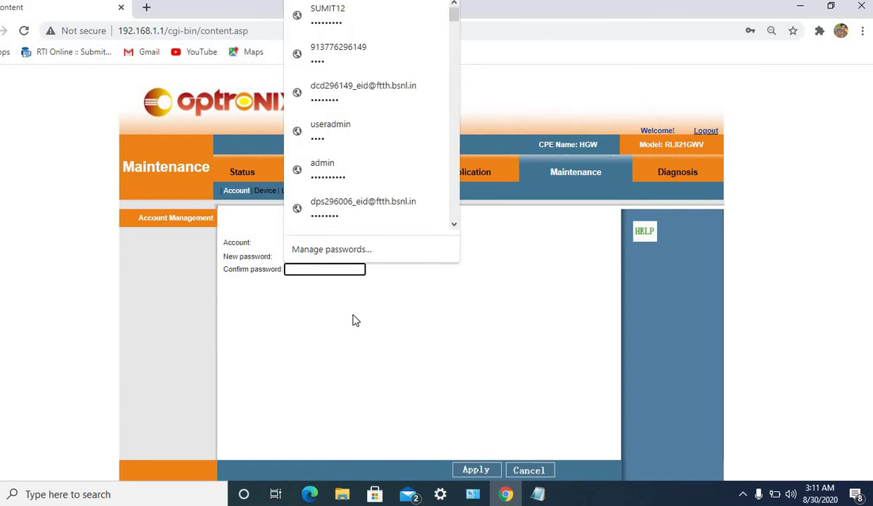
{"action": "left_click", "coordinate": [355, 320]}
{"action": "left_click", "coordinate": [321, 259]}
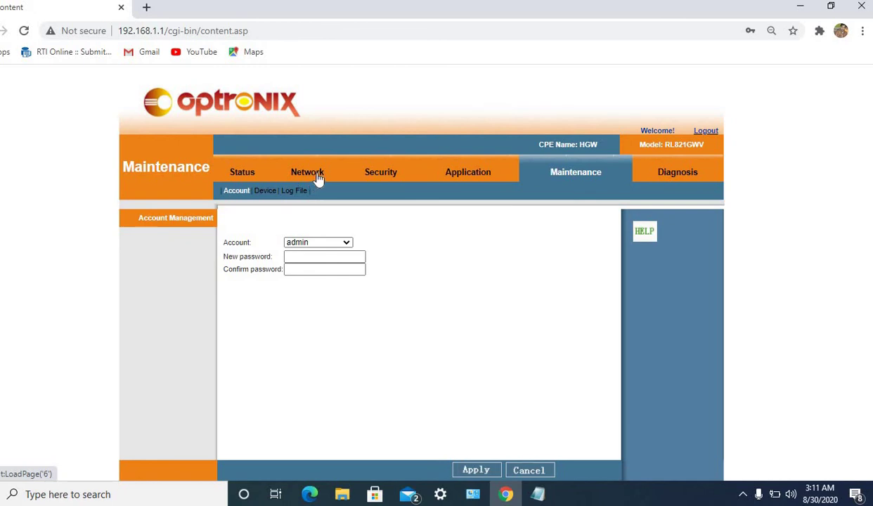
Review the 2_VOICE_R_VID_1830 WAN settings, then show the RL821GWV device information.
{"action": "left_click", "coordinate": [318, 179]}
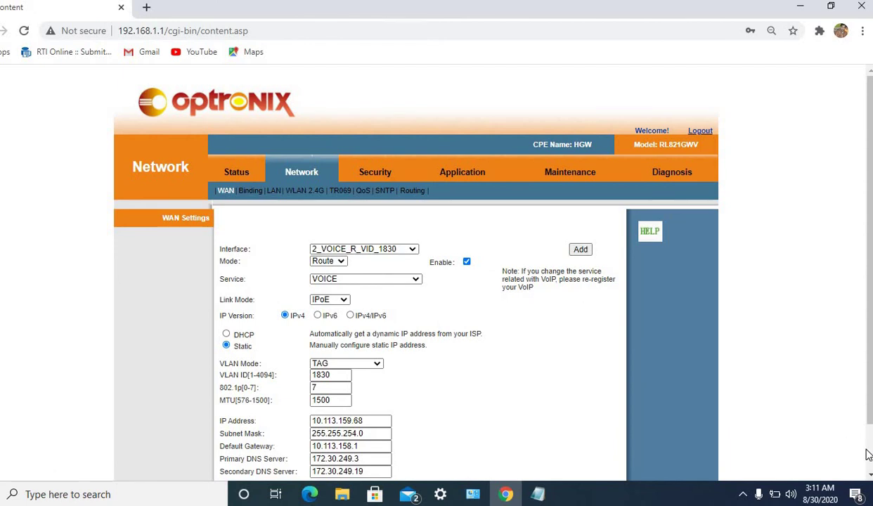
{"action": "scroll", "coordinate": [486, 308], "scroll_direction": "down", "scroll_amount": 2}
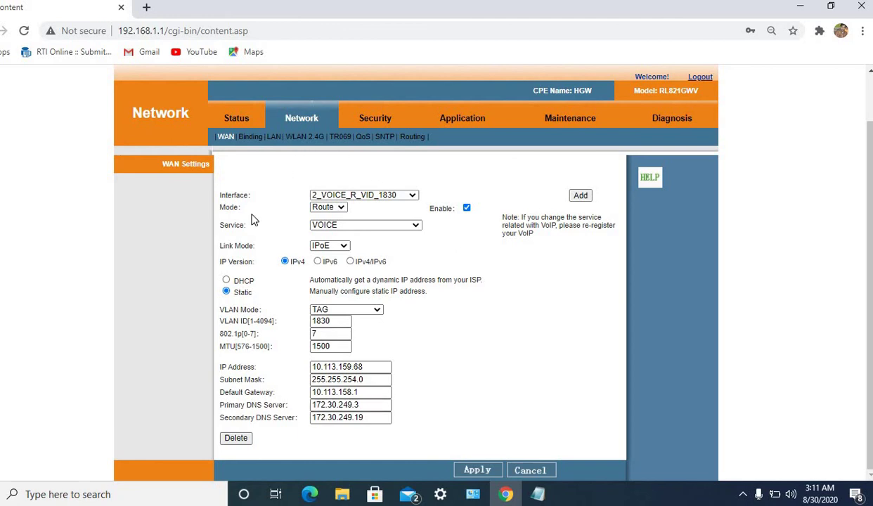
{"action": "left_click", "coordinate": [236, 118]}
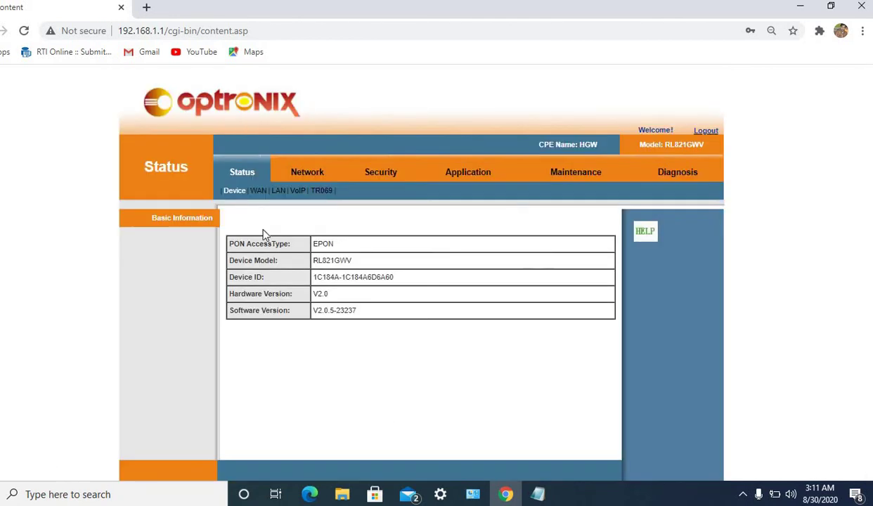